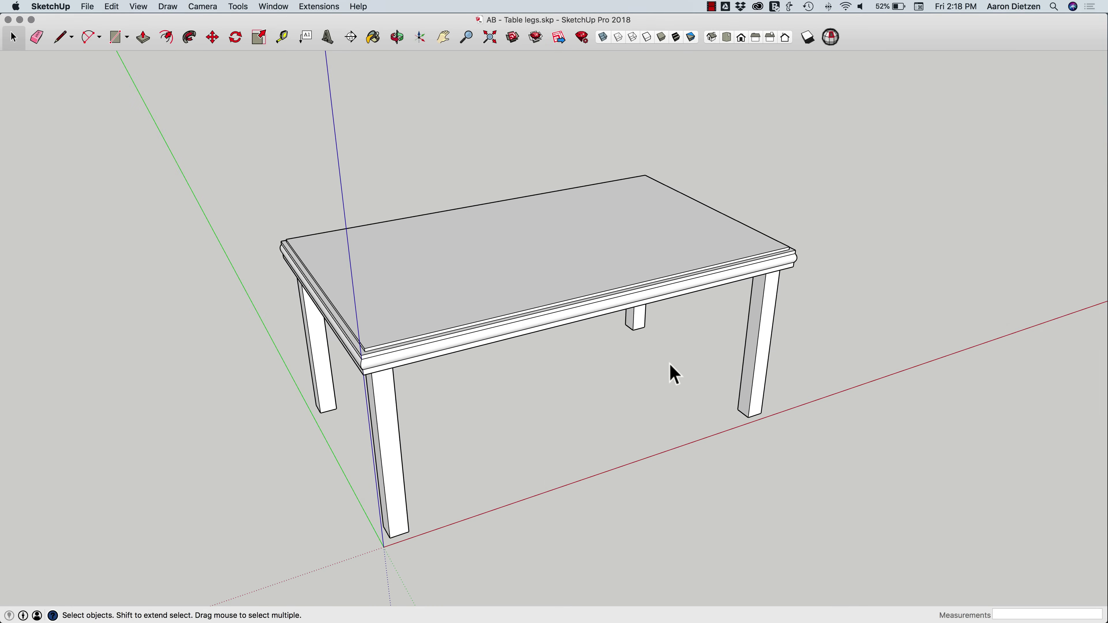
Hide the molded tabletop group so only the four legs show.
middle_drag(531, 424, 525, 422)
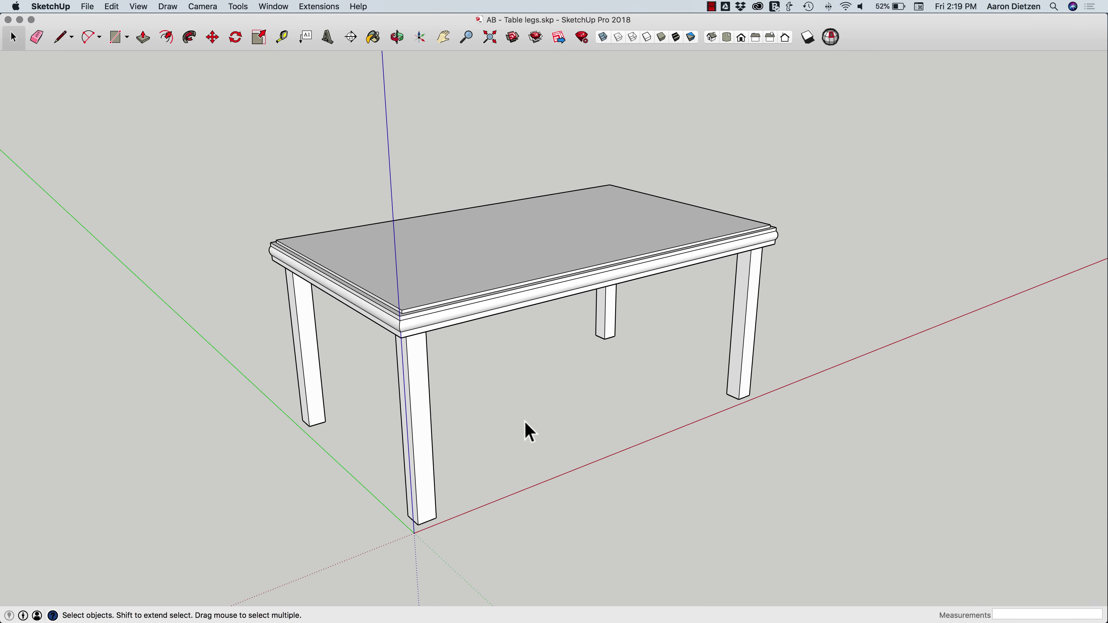
middle_drag(531, 426, 622, 345)
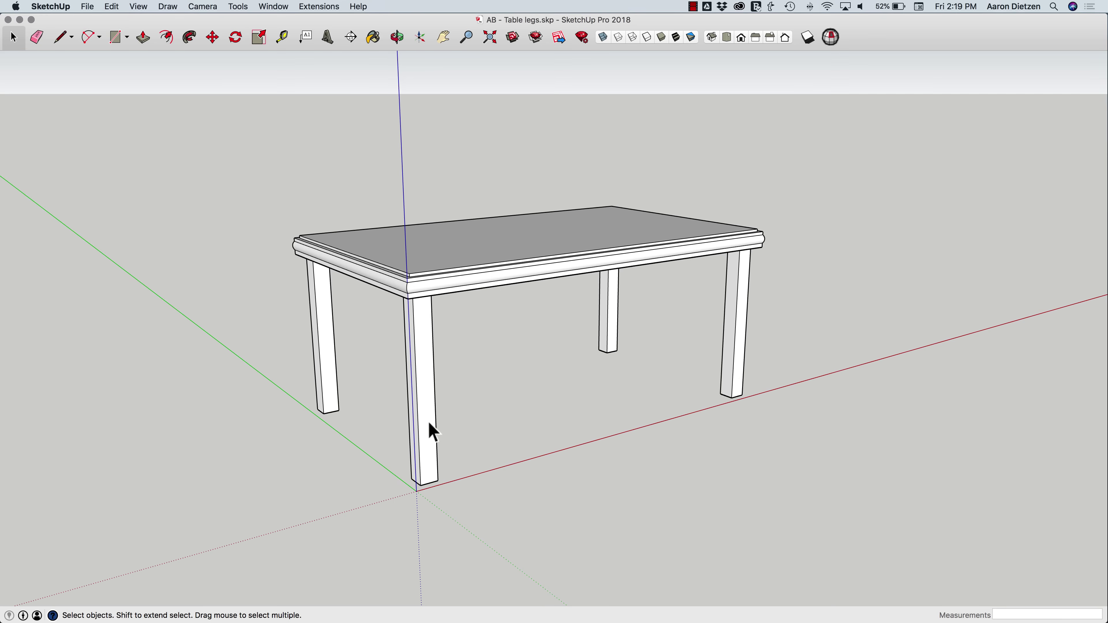
middle_drag(443, 382, 416, 438)
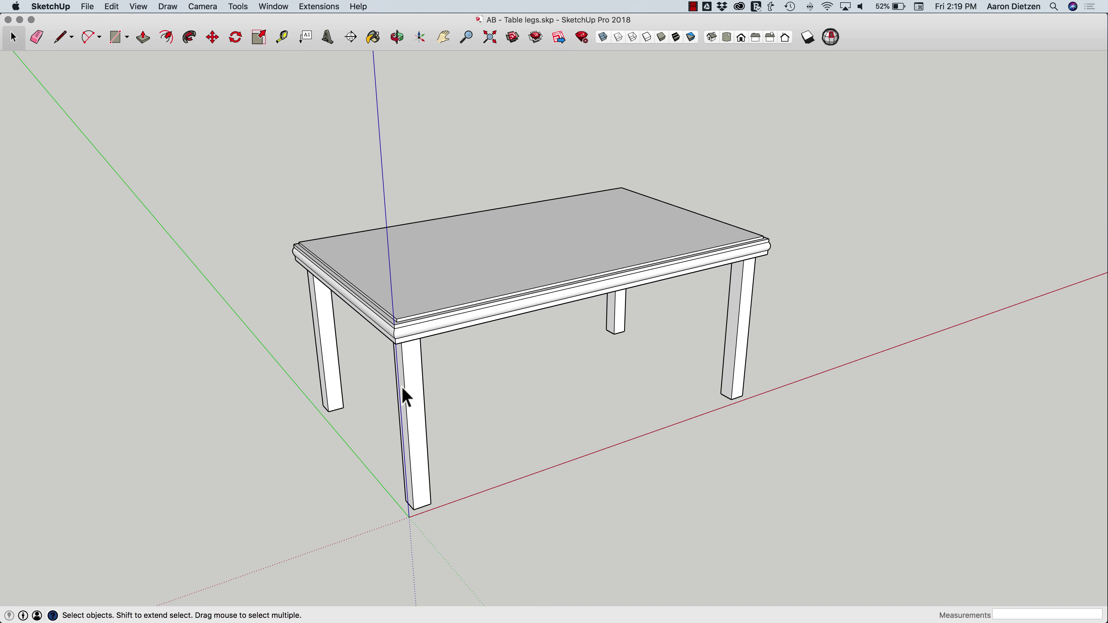
right_click(433, 305)
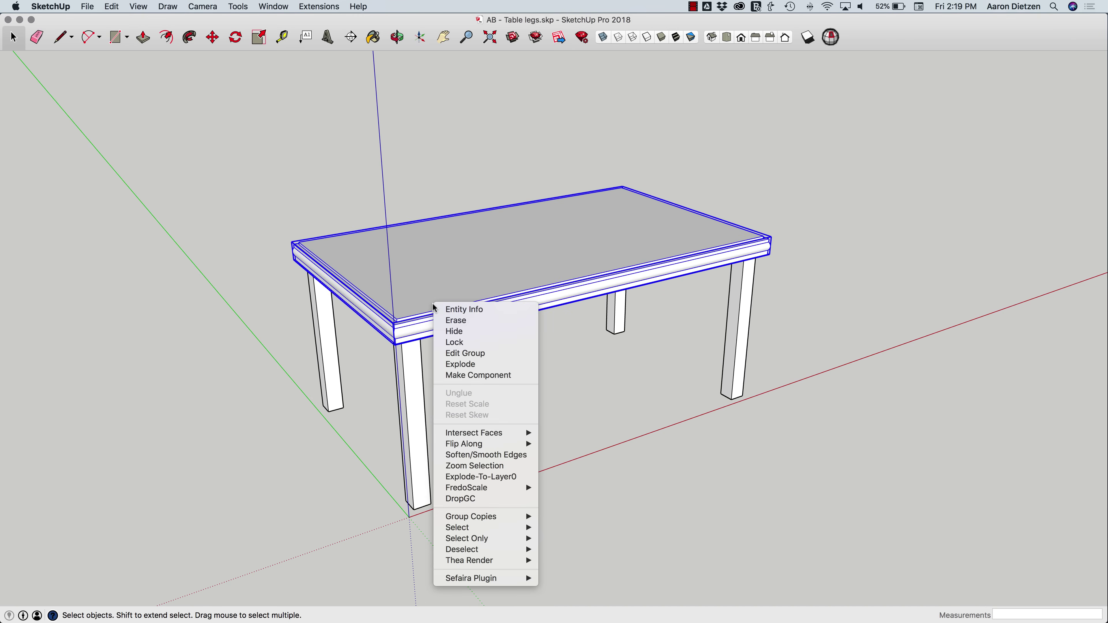
click(482, 328)
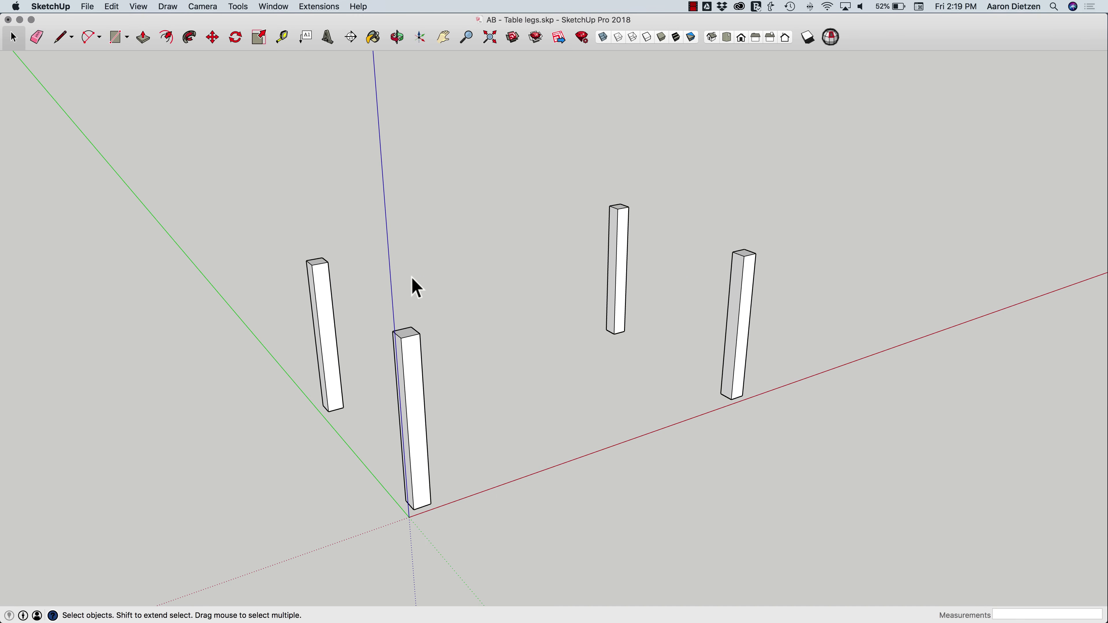
Window-select the bottom edges of the front leg.
middle_drag(421, 347, 420, 383)
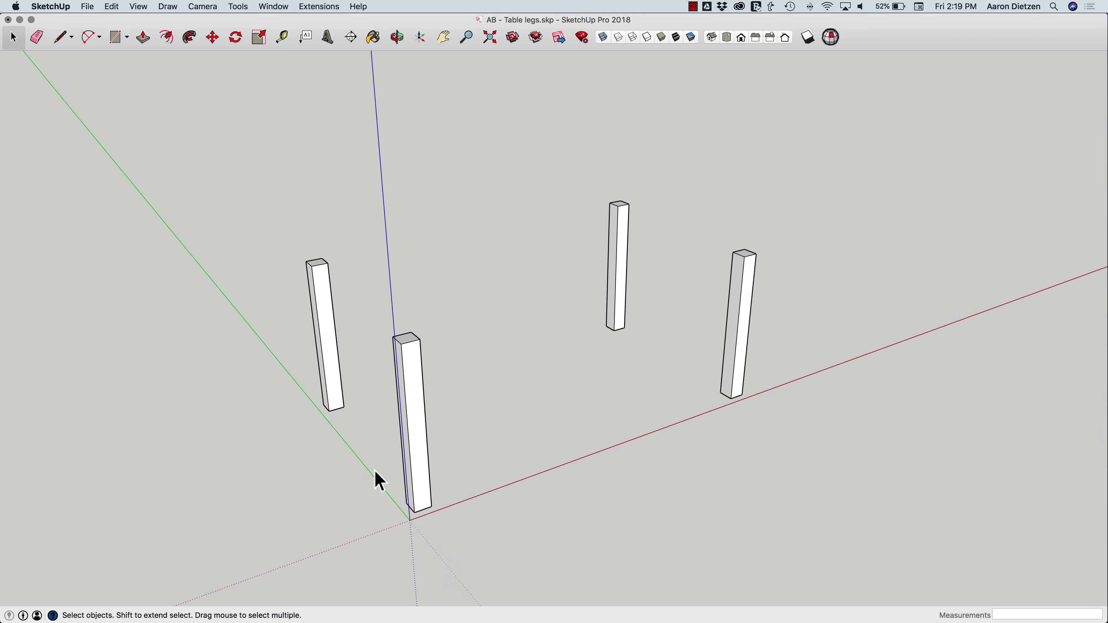
scroll(377, 471, up, 4)
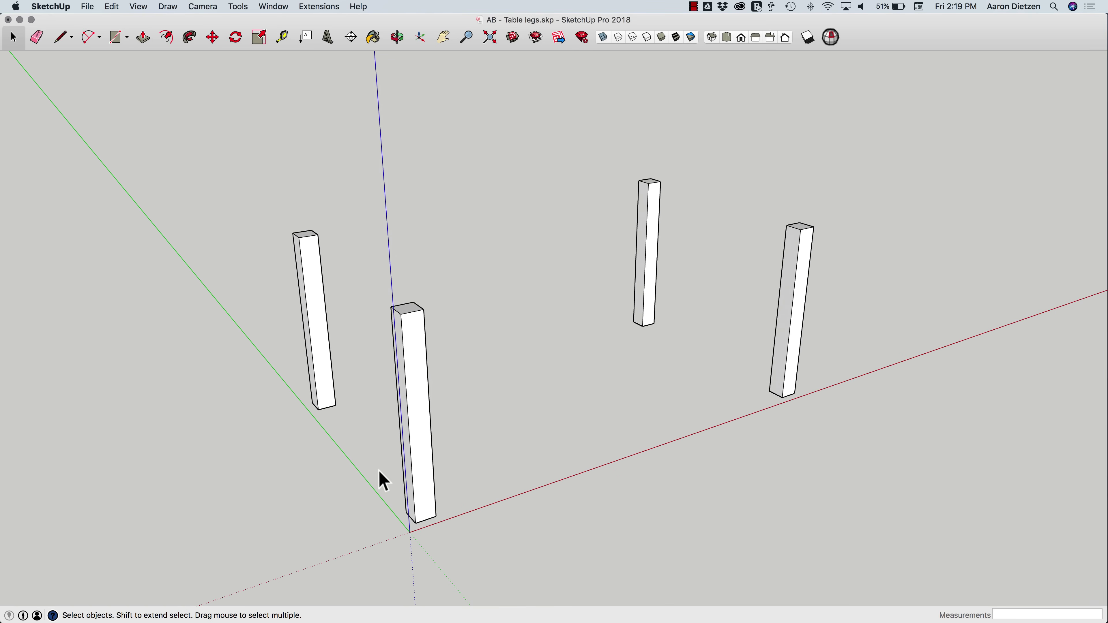
scroll(379, 476, up, 4)
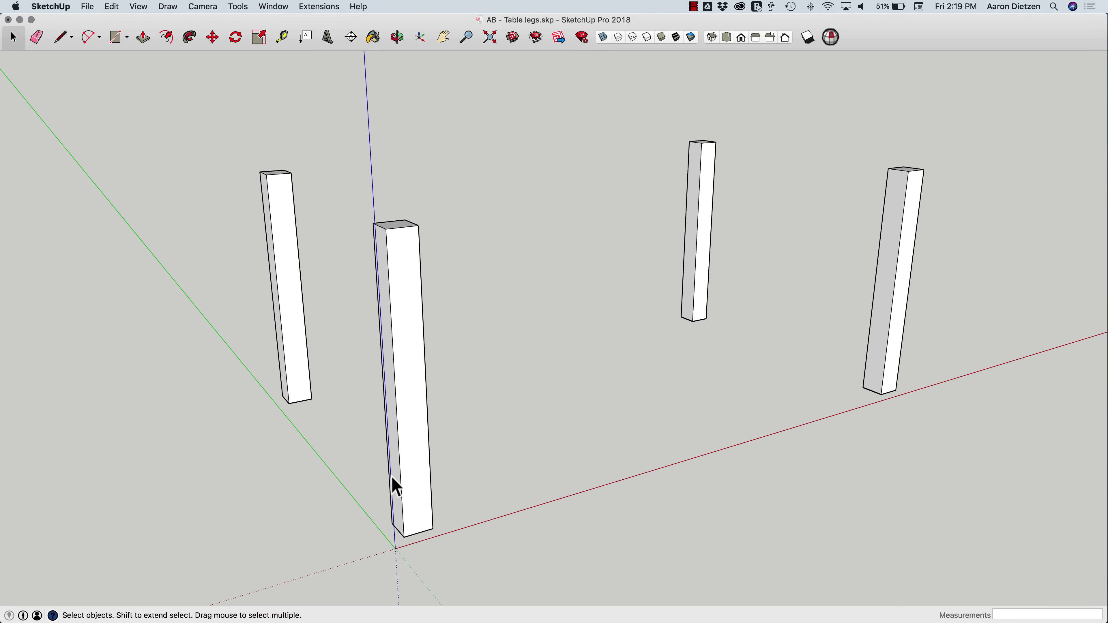
middle_drag(368, 477, 365, 473)
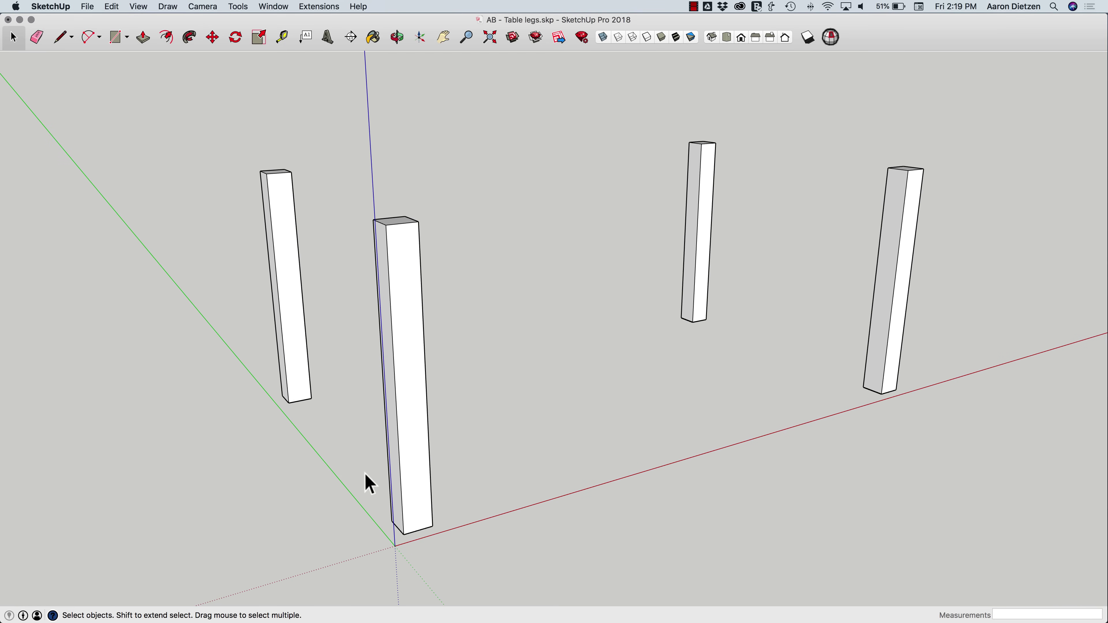
drag(359, 462, 454, 560)
middle_drag(454, 560, 441, 530)
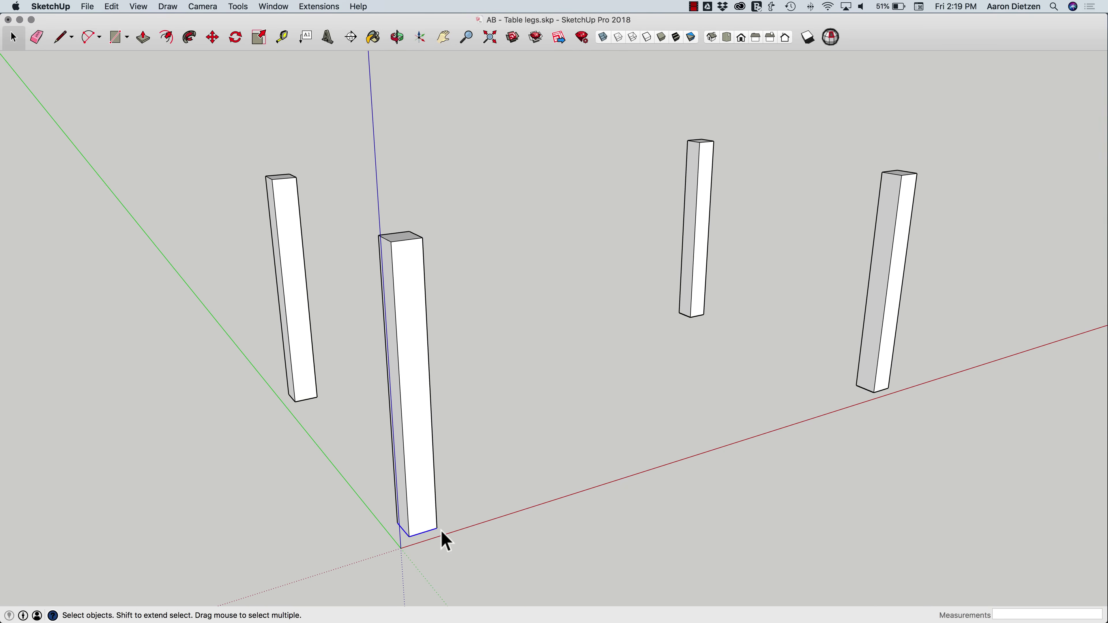
Scale the front leg's foot inward to 0.33 so the leg tapers.
key(s)
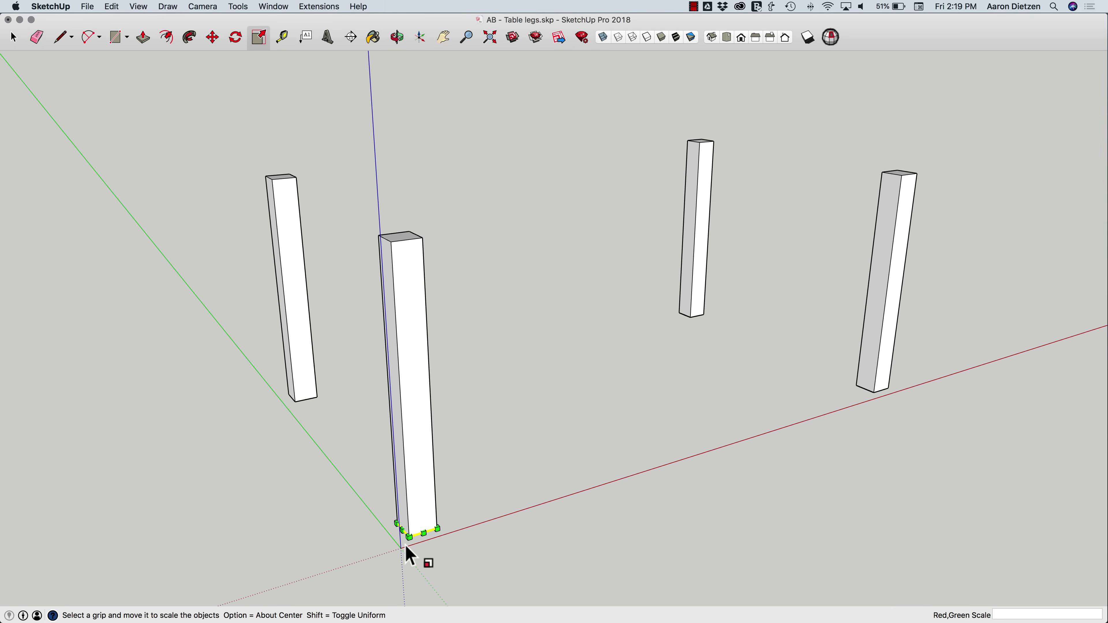
scroll(403, 541, up, 6)
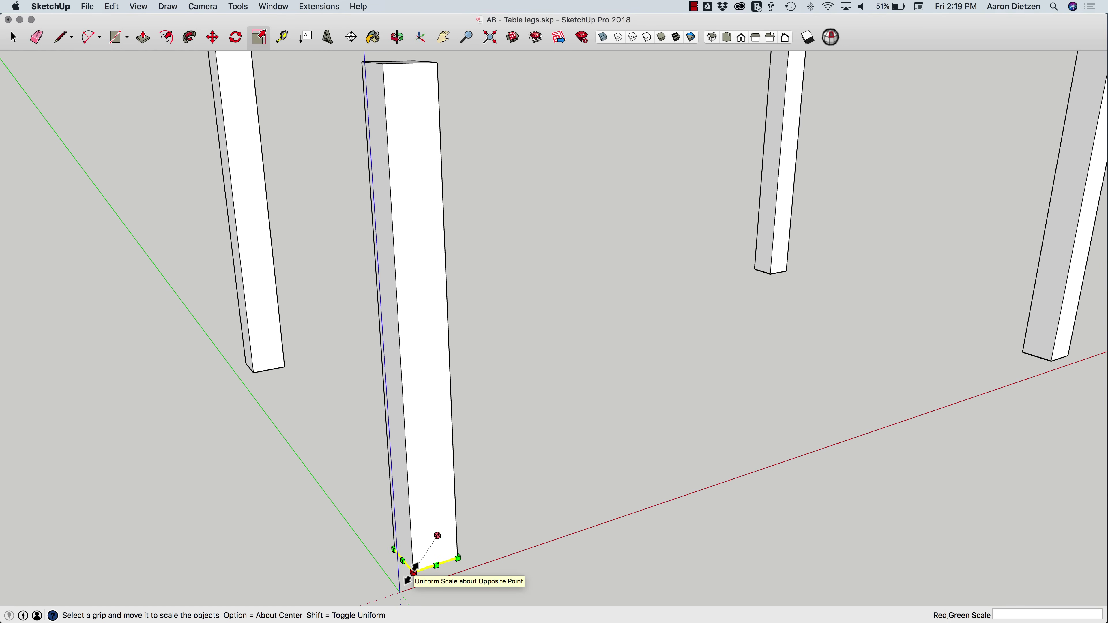
drag(408, 579, 420, 560)
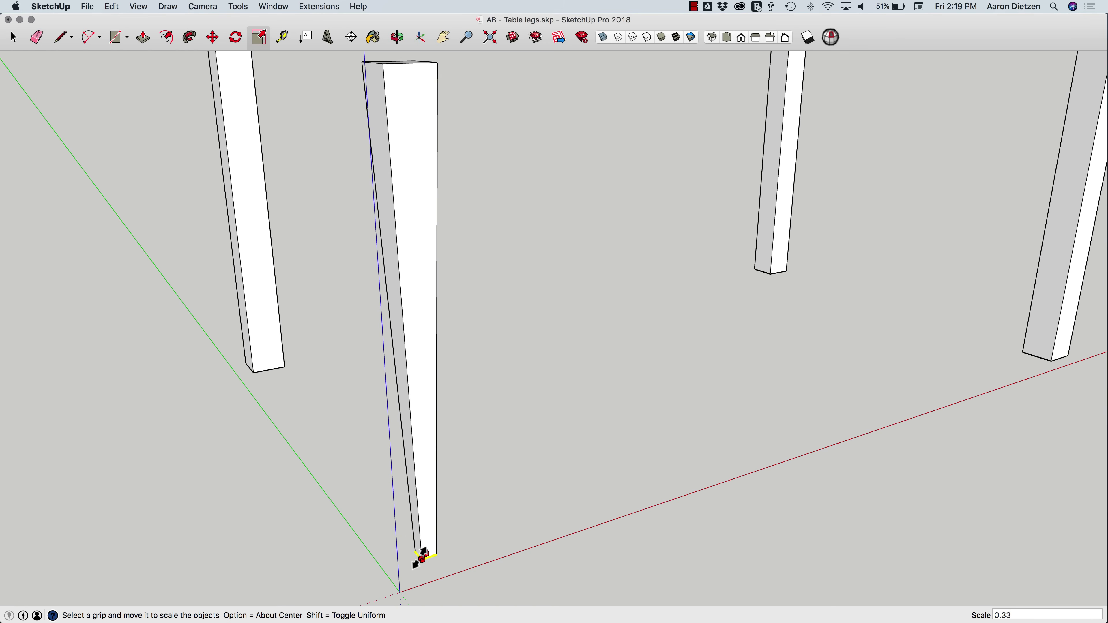
mouse_move(540, 549)
middle_down()
mouse_move(554, 478)
mouse_move(509, 240)
middle_up()
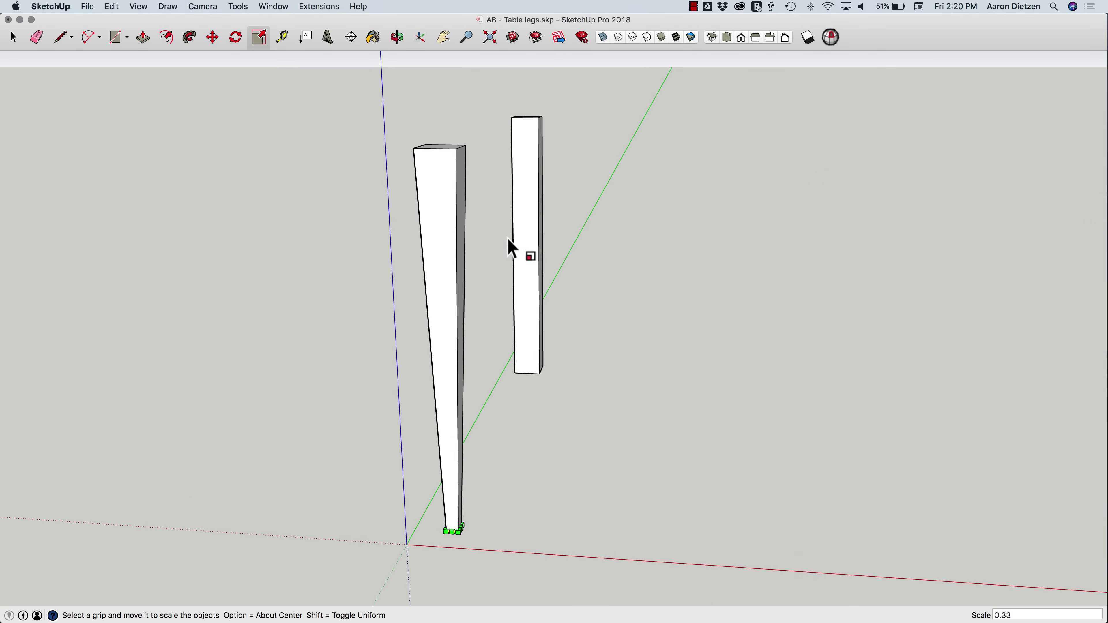
mouse_move(451, 139)
middle_down()
mouse_move(455, 205)
mouse_move(430, 235)
middle_up()
mouse_move(442, 577)
middle_down()
mouse_move(449, 483)
mouse_move(431, 229)
mouse_move(444, 568)
middle_up()
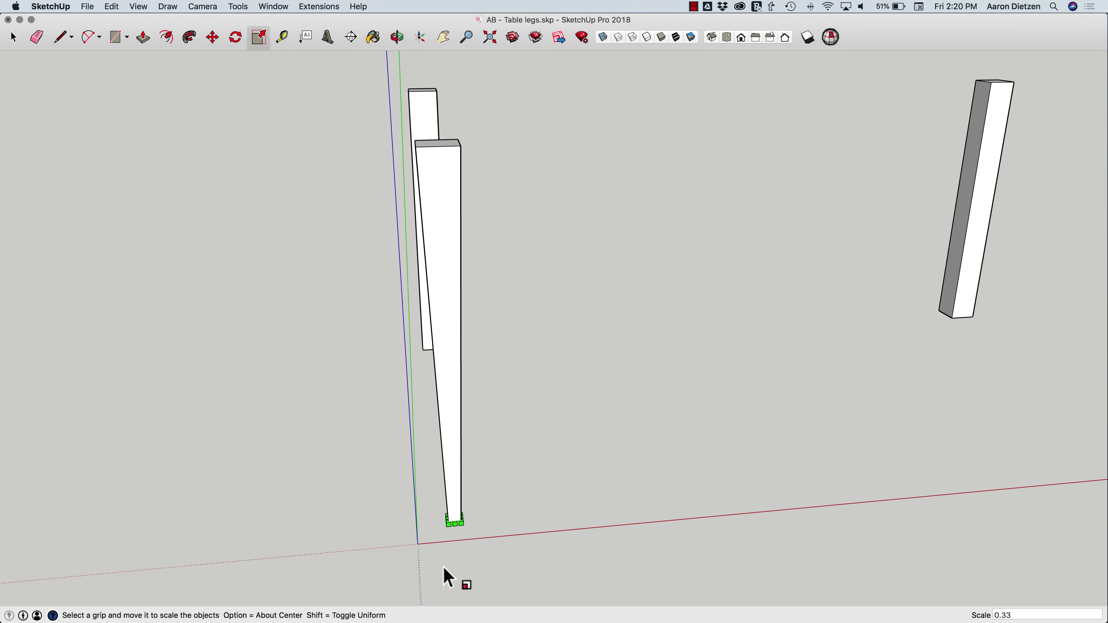
middle_drag(469, 460, 475, 168)
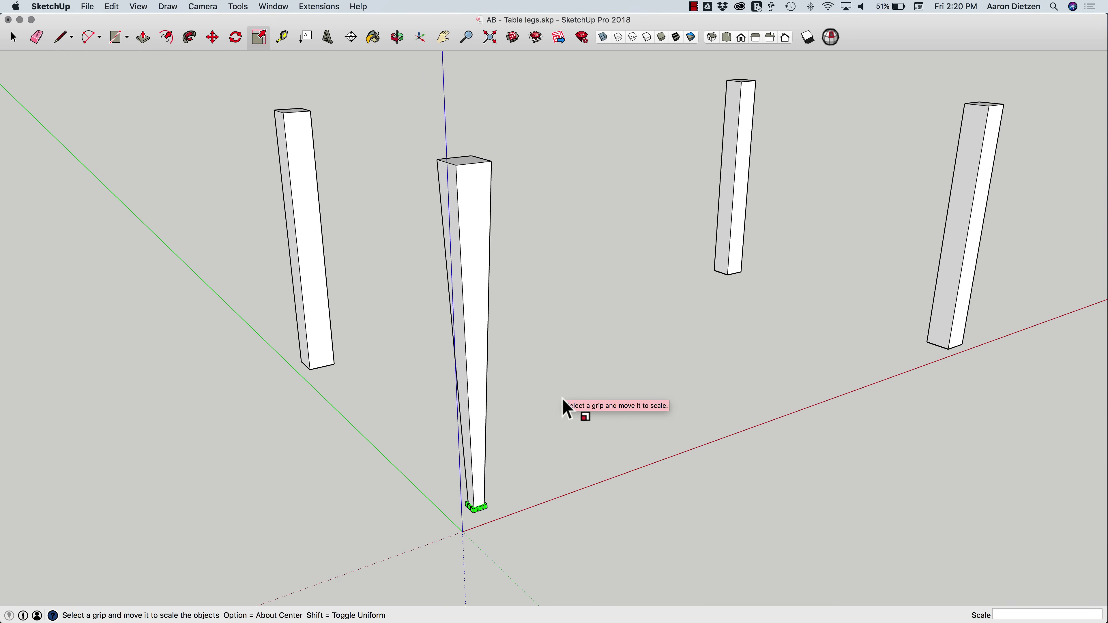
Deselect the tapered leg and orbit to a lower, closer view of the legs.
key(space)
click(557, 422)
scroll(557, 422, down, 3)
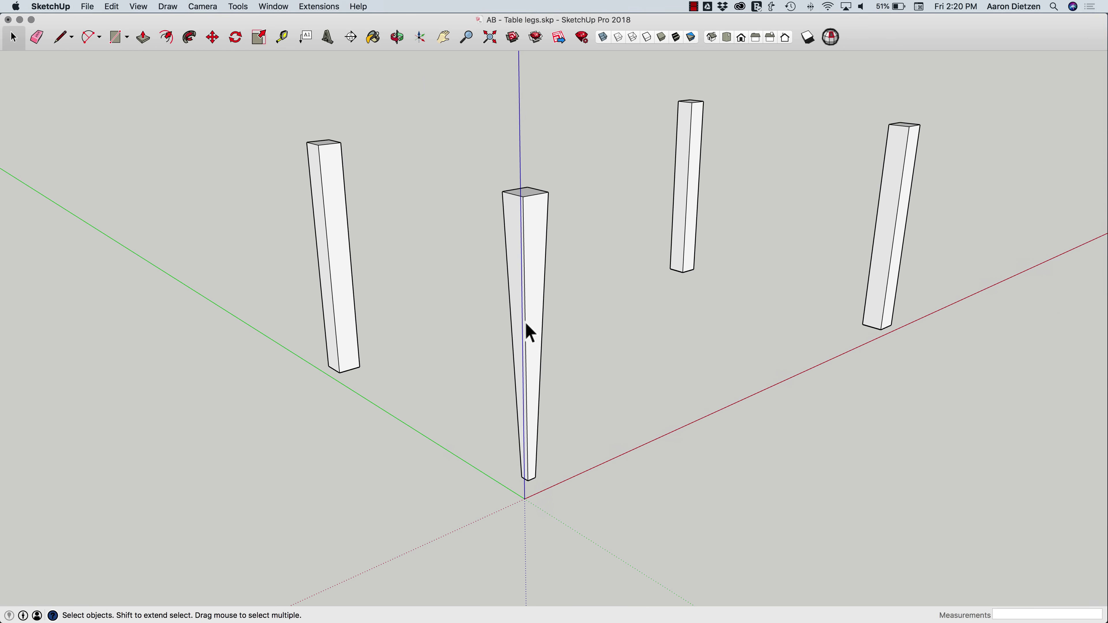
middle_drag(531, 267, 558, 343)
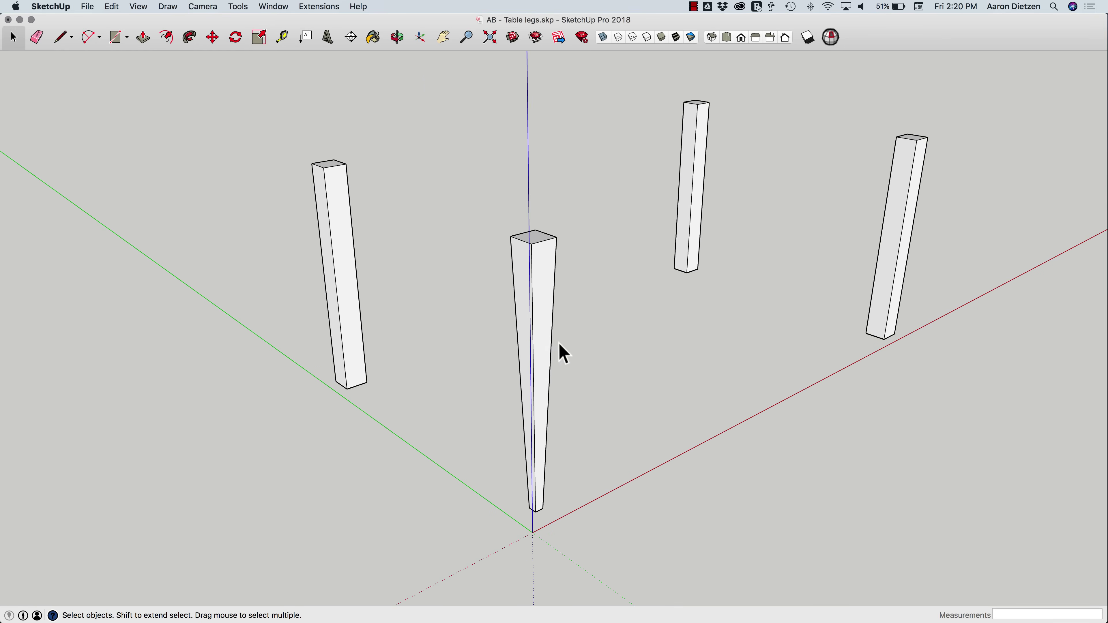
middle_drag(414, 296, 414, 316)
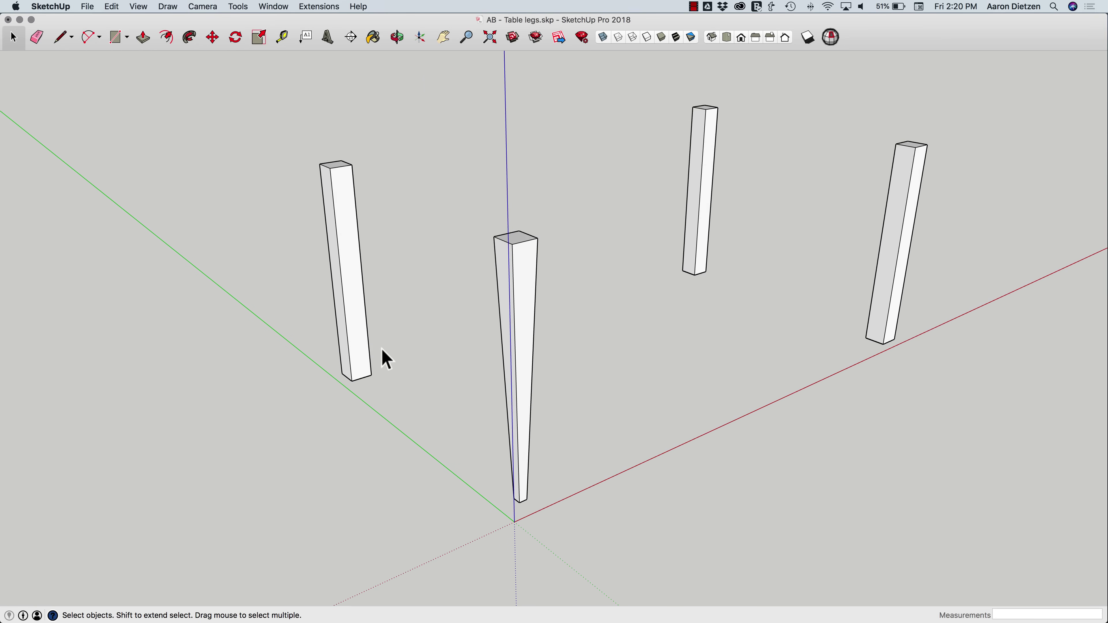
middle_drag(381, 349, 384, 352)
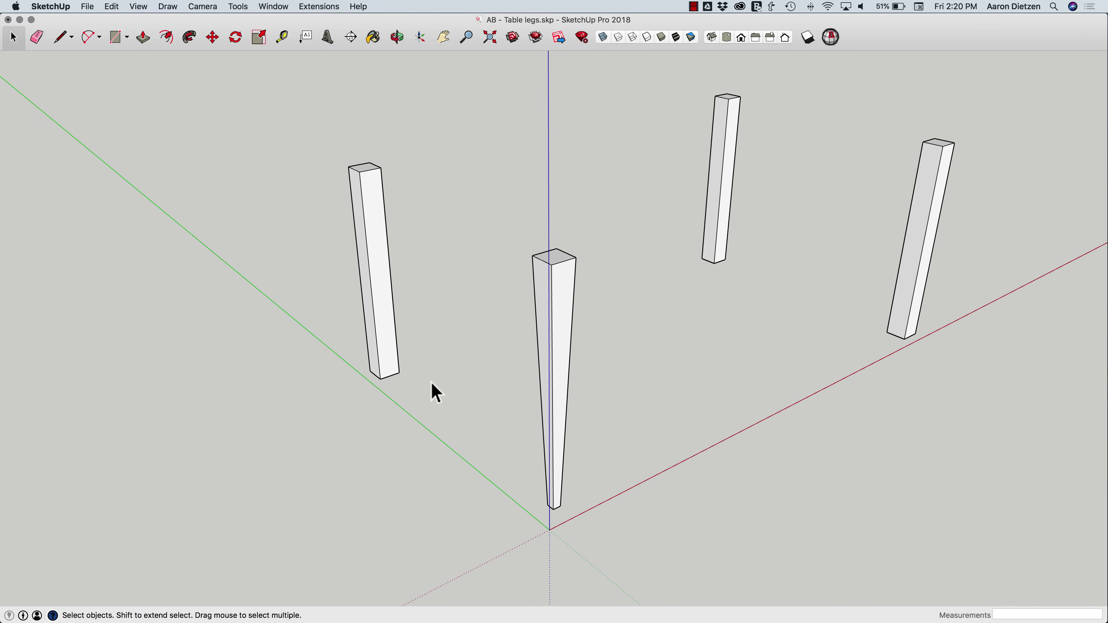
mouse_move(432, 382)
middle_down()
mouse_move(445, 384)
mouse_move(461, 325)
mouse_move(695, 442)
mouse_move(616, 422)
mouse_move(731, 355)
mouse_move(527, 255)
mouse_move(429, 162)
middle_up()
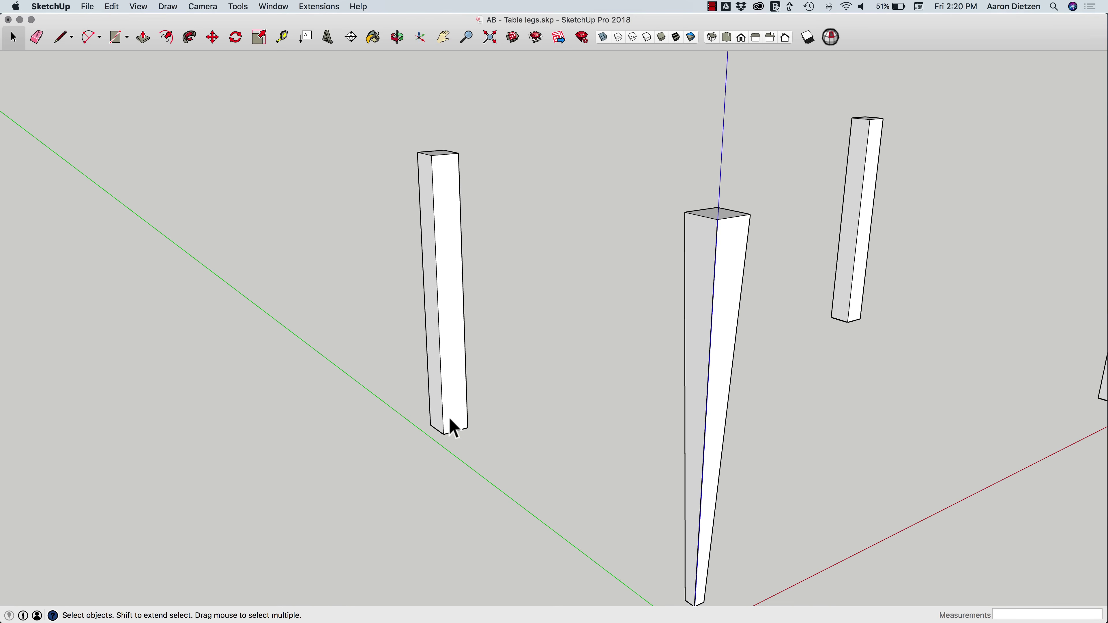
scroll(484, 432, up, 5)
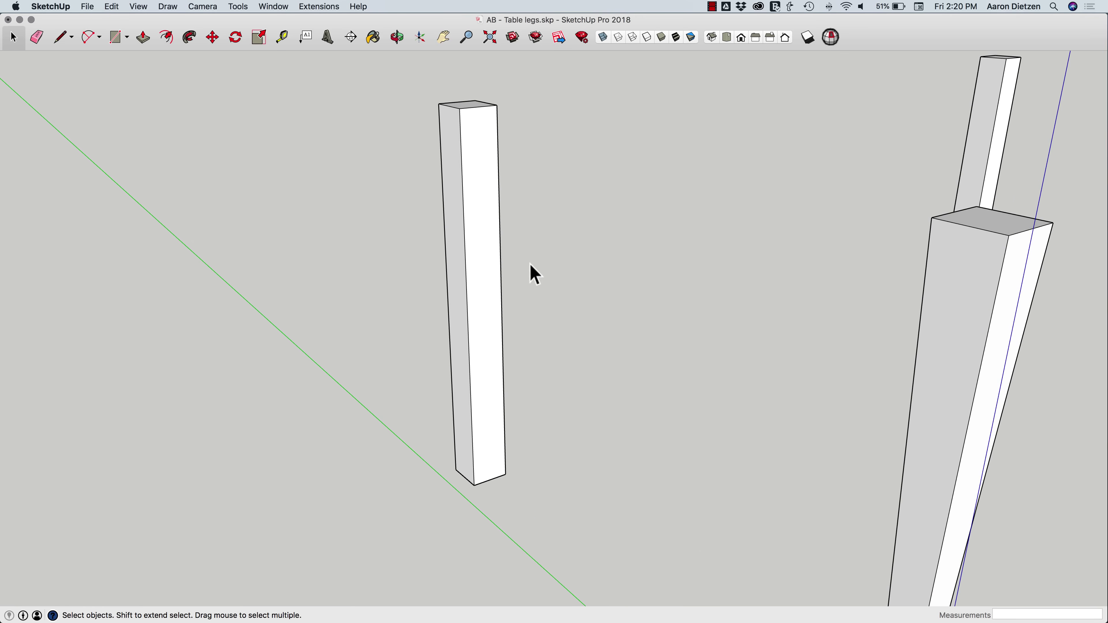
shift+middle_drag(492, 156, 492, 177)
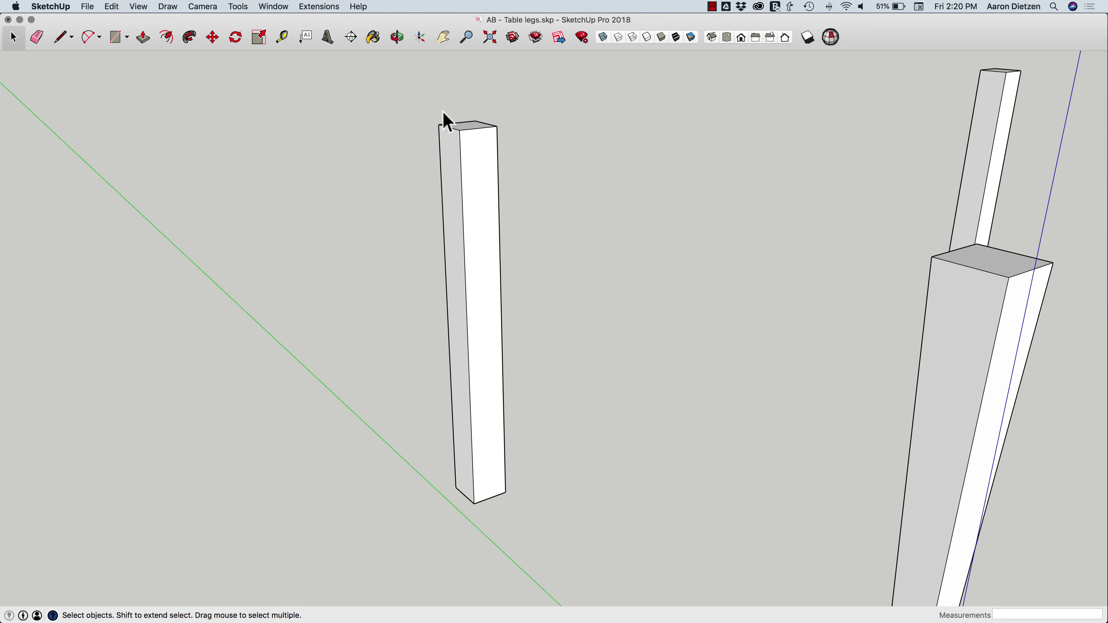
middle_drag(442, 111, 472, 150)
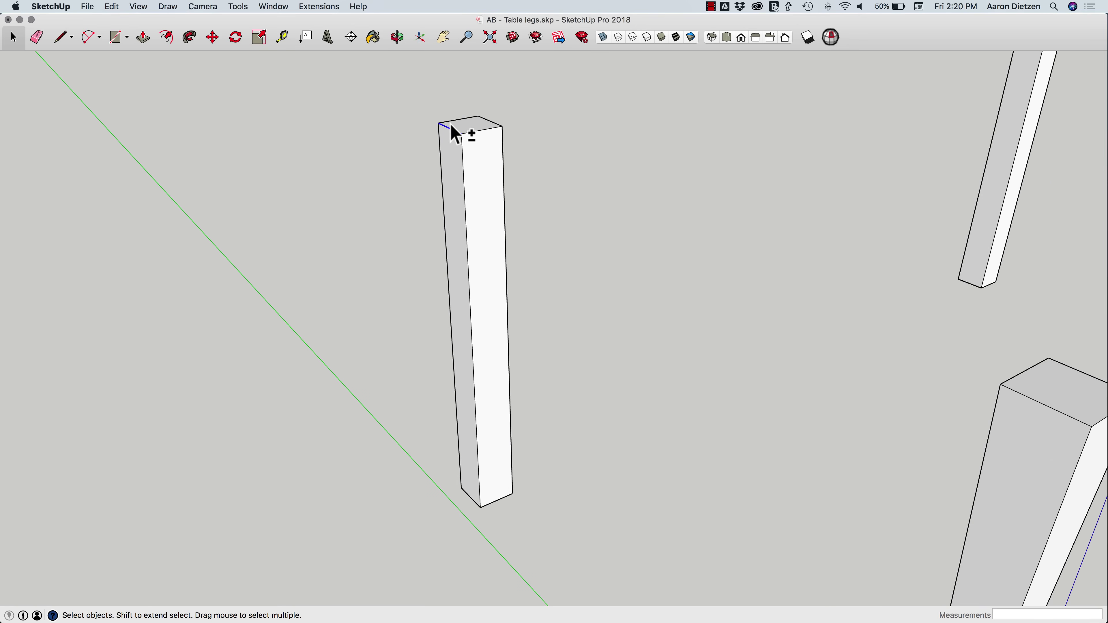
Copy the left leg's top edges 3" down to form an edge loop.
shift+click(465, 119)
shift+click(489, 121)
key(m)
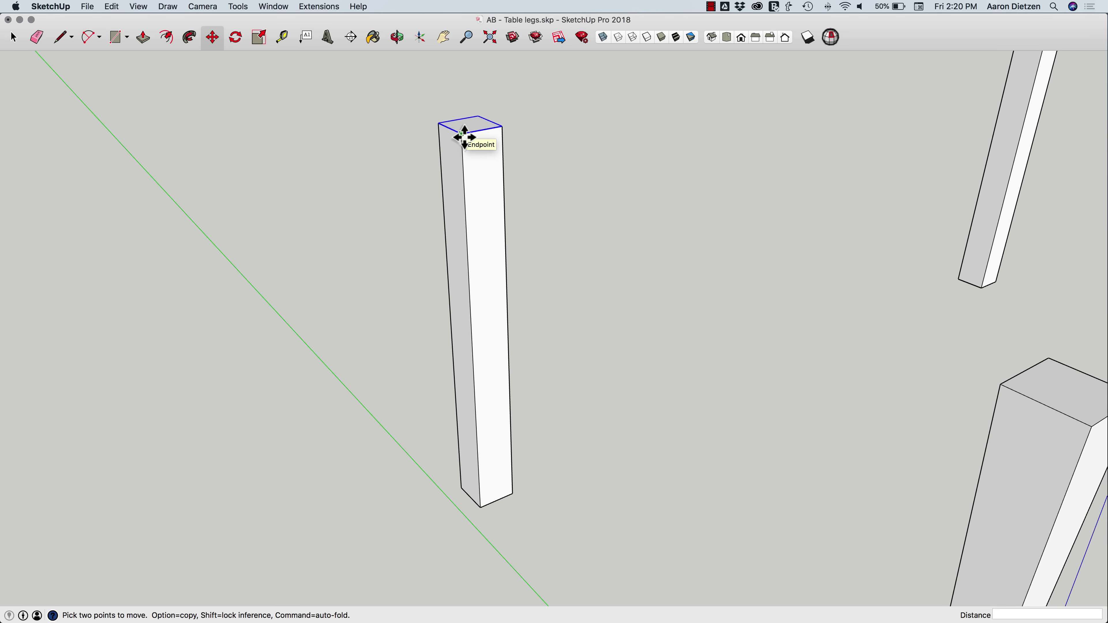
key(alt)
click(464, 137)
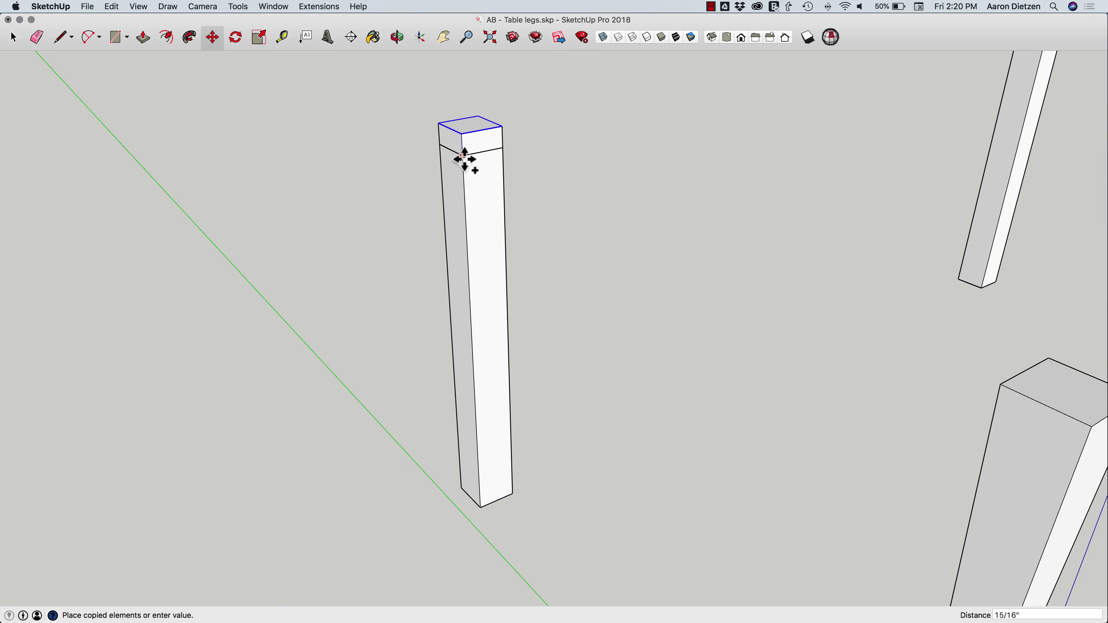
text(3)
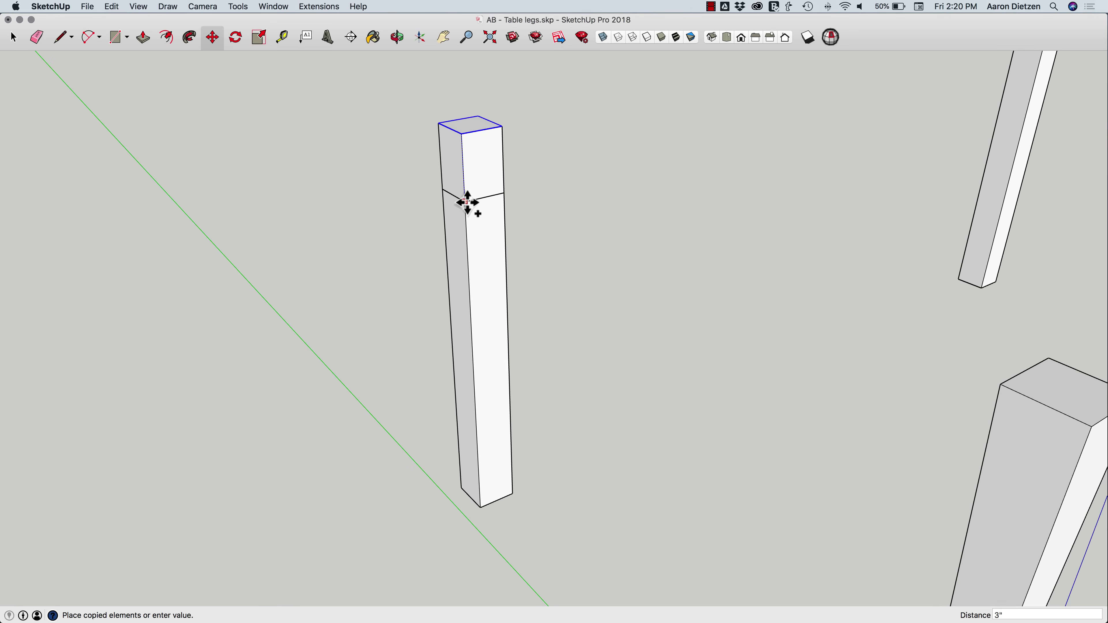
key(Return)
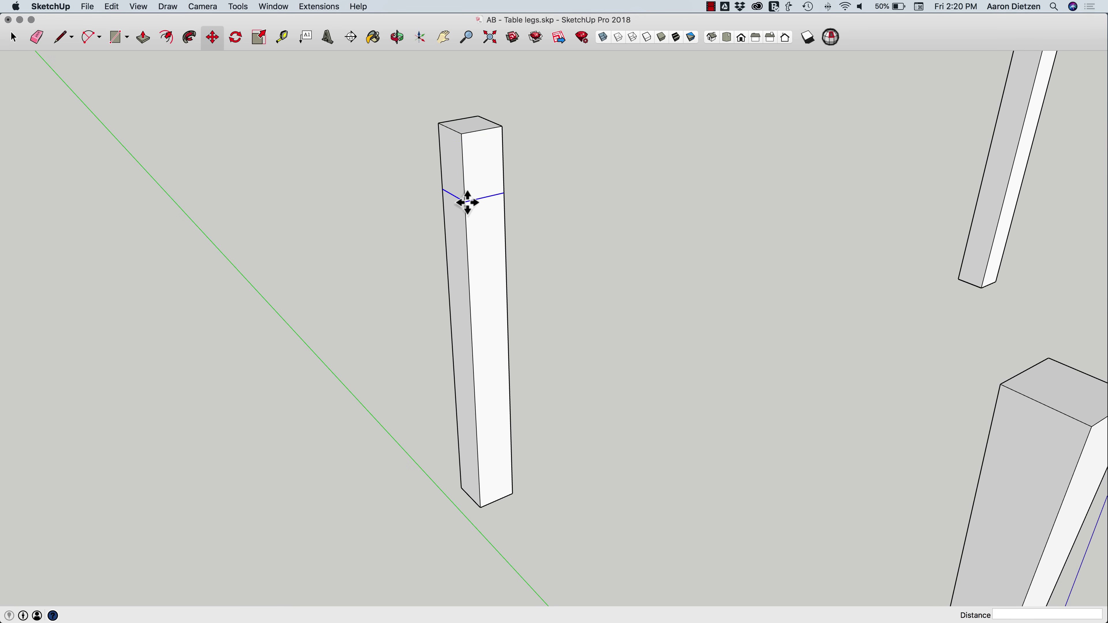
Copy a loop near the leg's foot, then another 7/16" below it.
click(467, 202)
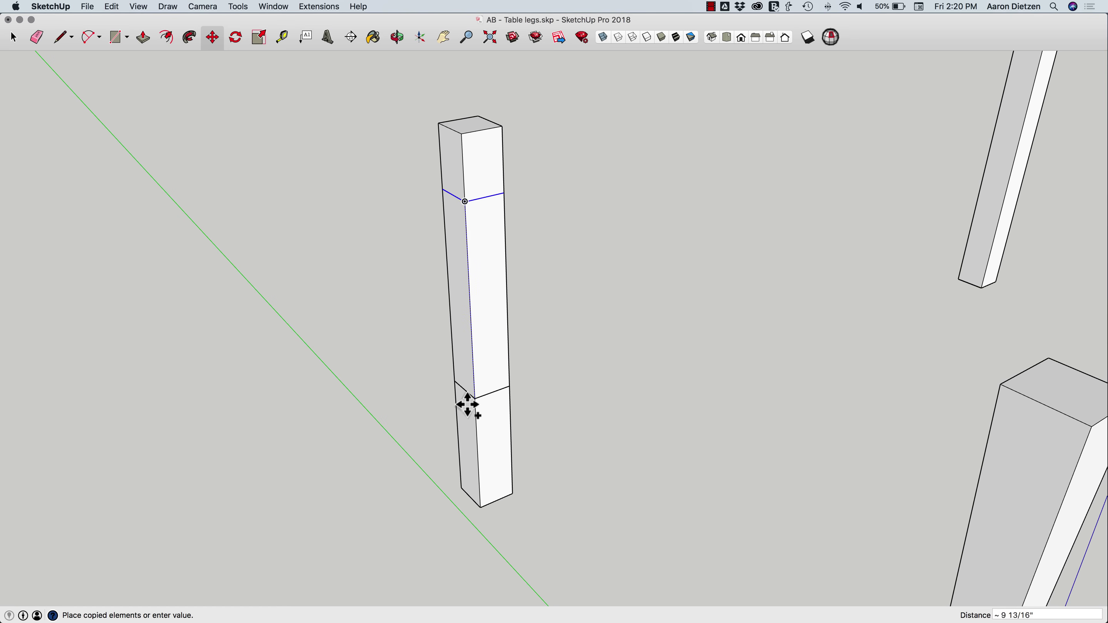
click(479, 489)
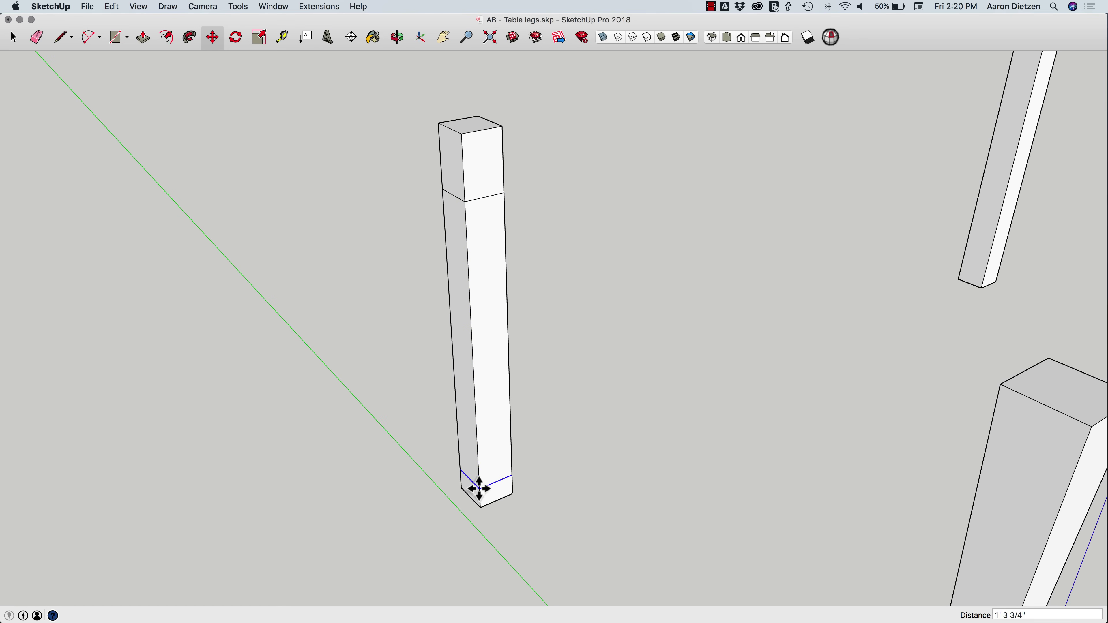
middle_drag(470, 487, 482, 440)
scroll(471, 502, up, 4)
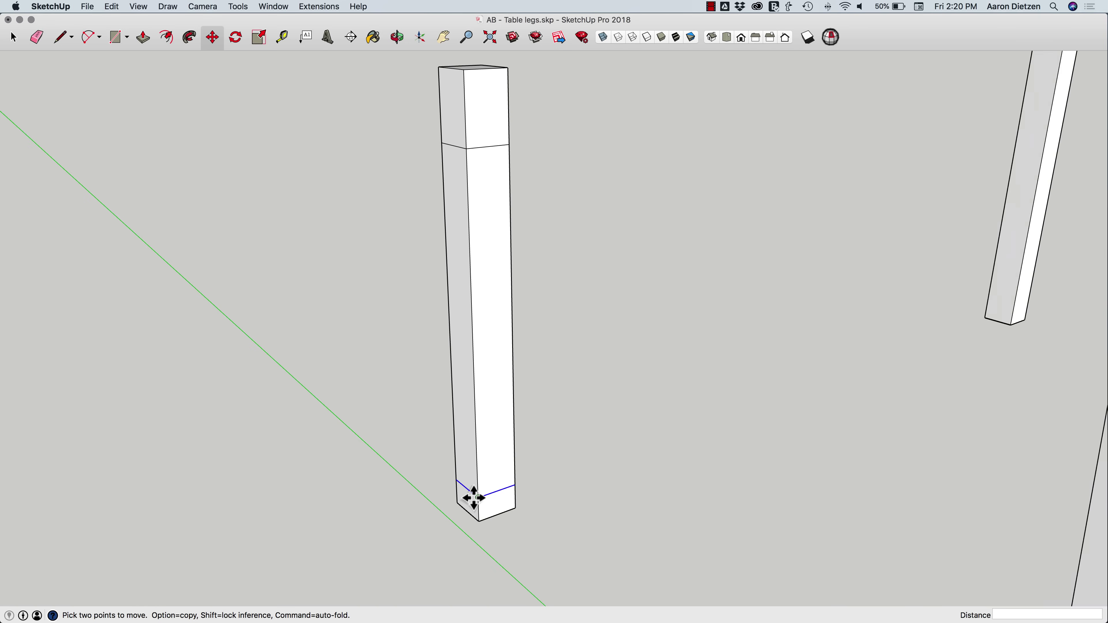
click(479, 497)
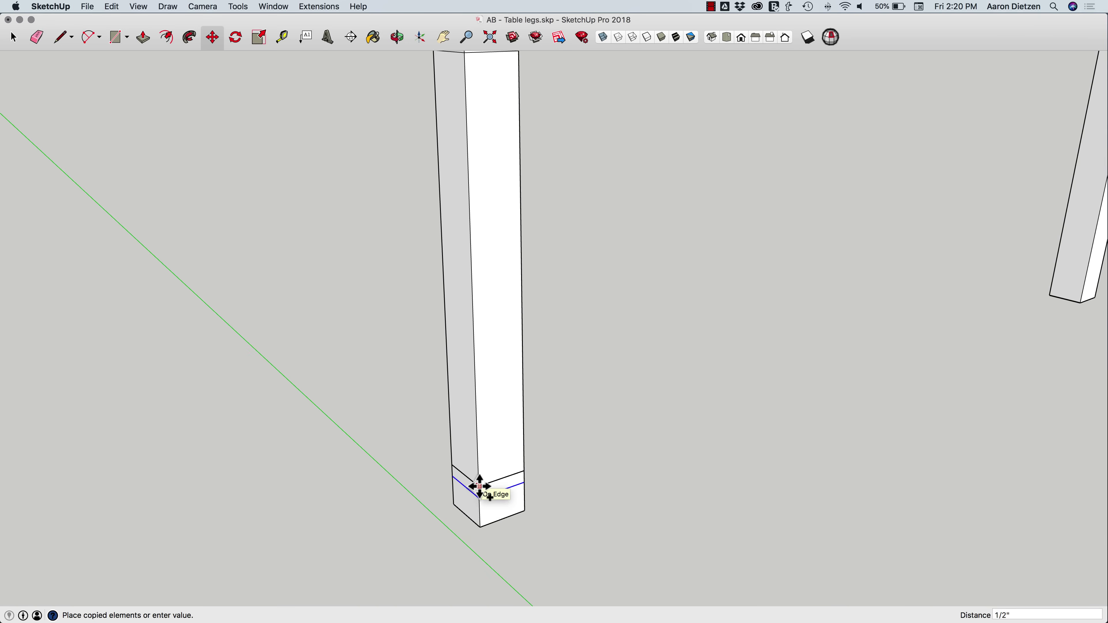
click(479, 487)
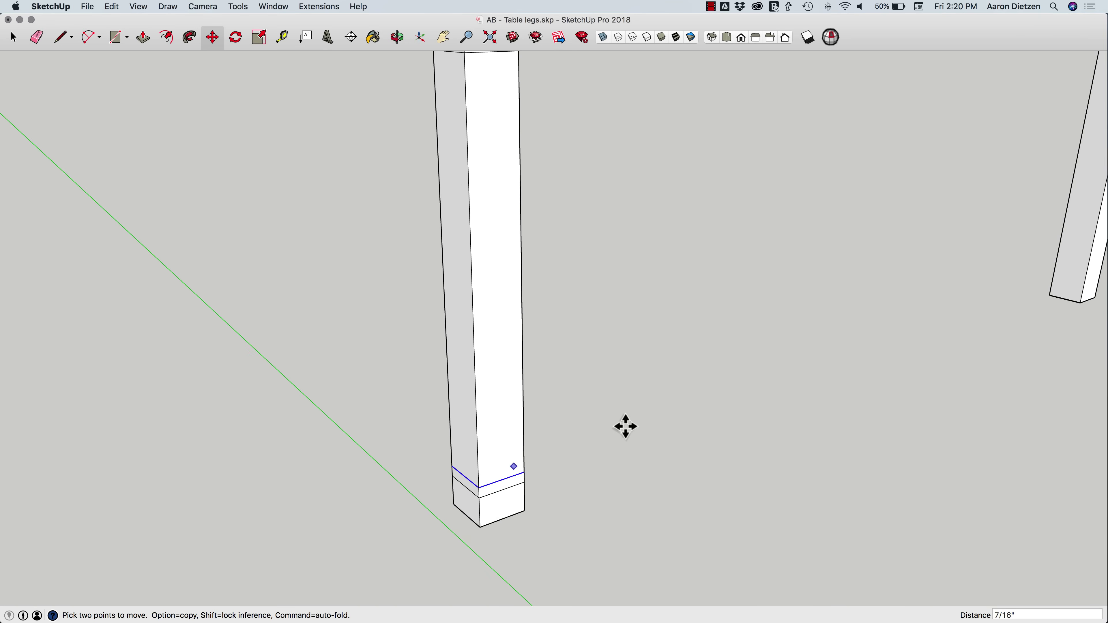
scroll(597, 412, down, 5)
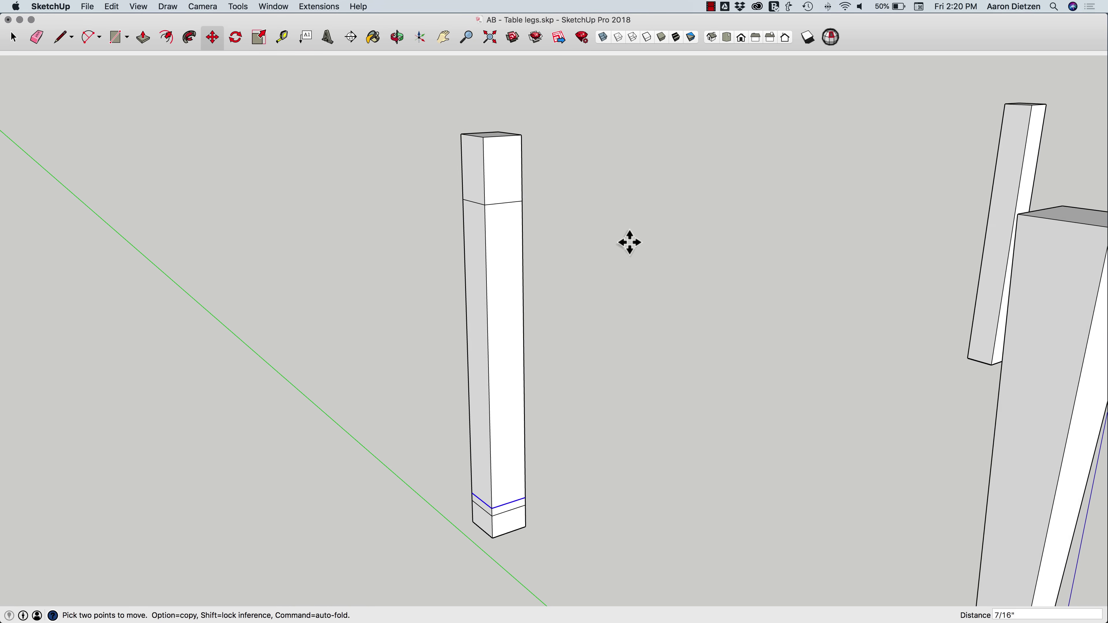
mouse_move(554, 461)
middle_down()
mouse_move(539, 488)
mouse_move(487, 502)
mouse_move(507, 559)
mouse_move(537, 537)
mouse_move(530, 552)
middle_up()
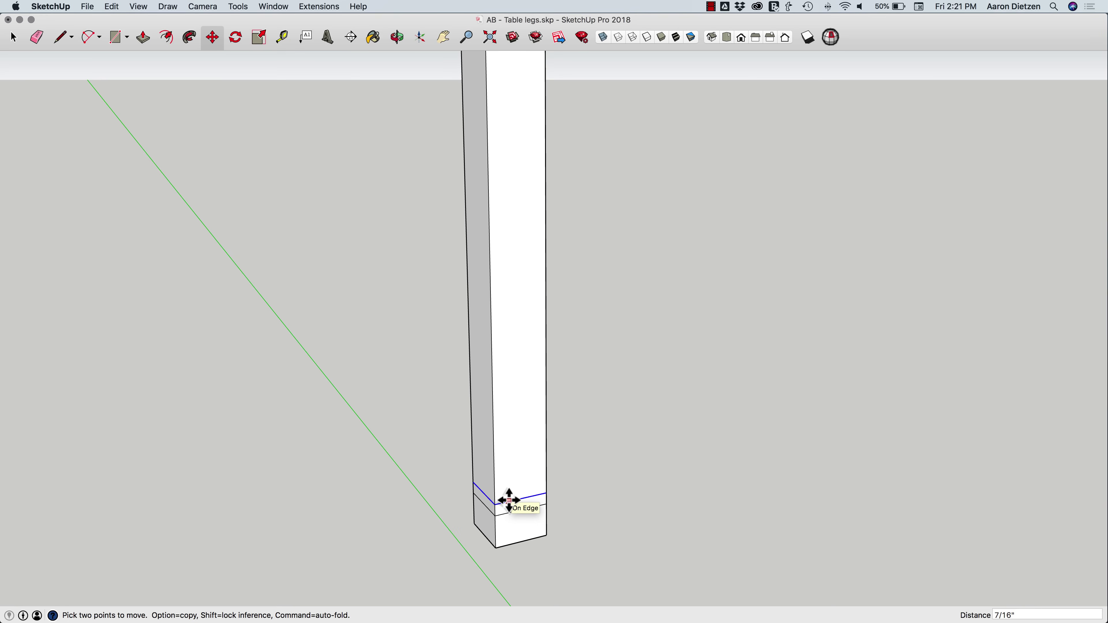
Scale the lower edge loop about its center to 0.50, tapering the leg.
key(s)
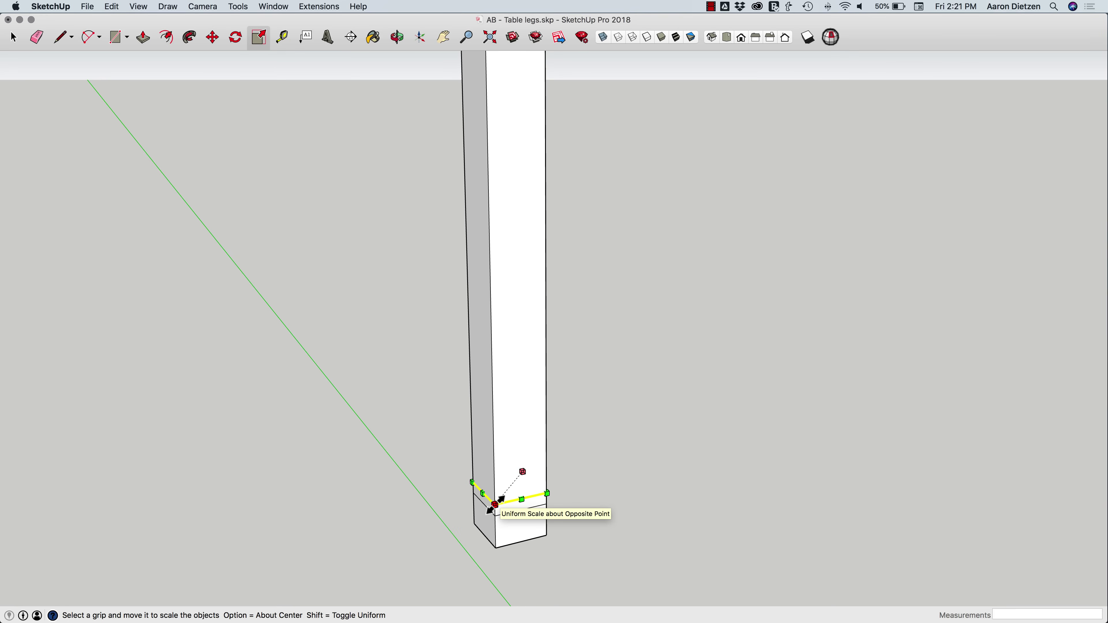
key(alt)
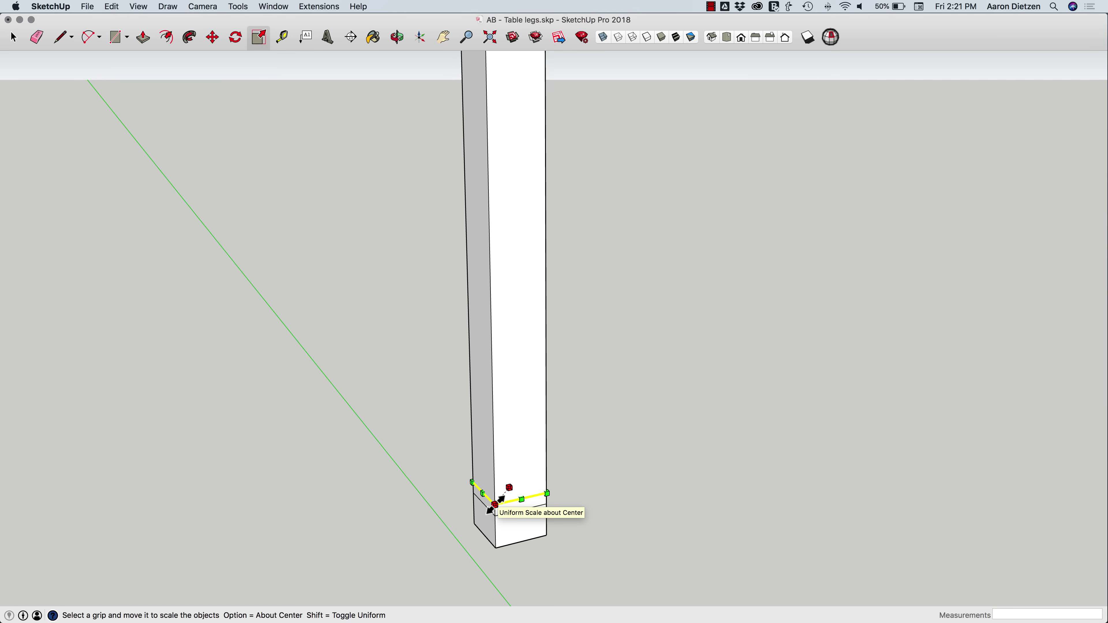
drag(490, 510, 499, 504)
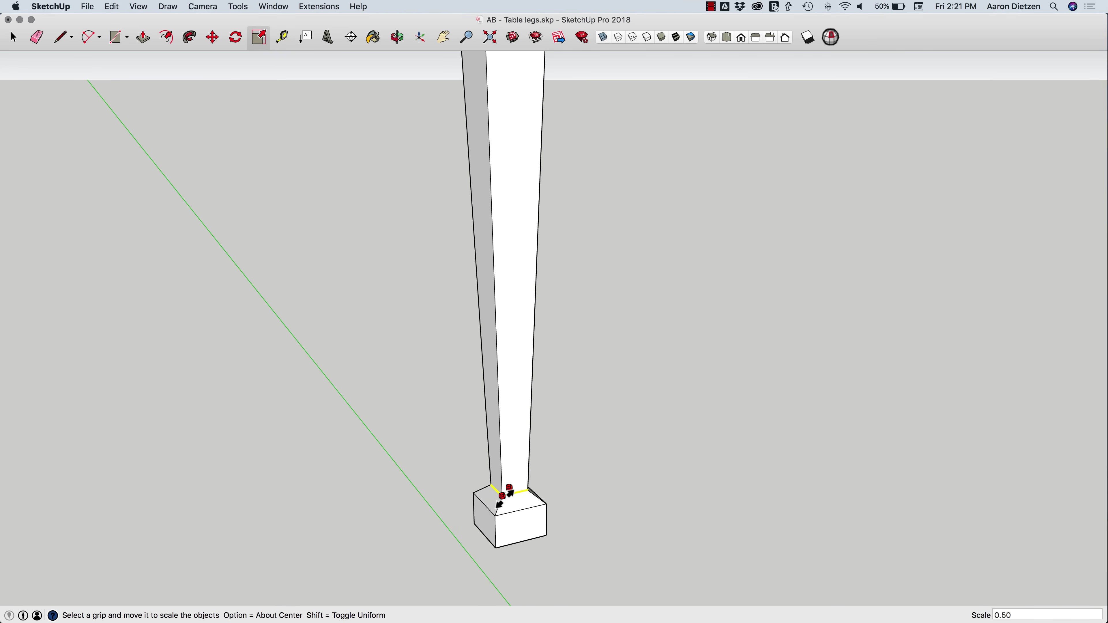
scroll(627, 509, down, 6)
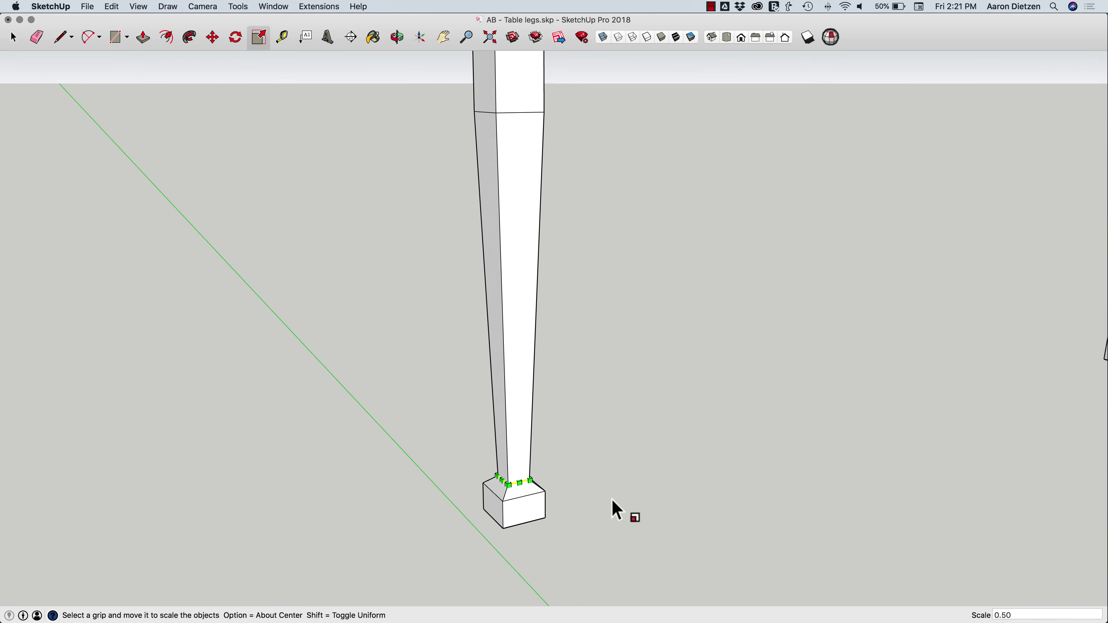
Orbit around all four legs to inspect the taper.
key(space)
middle_drag(558, 256, 528, 423)
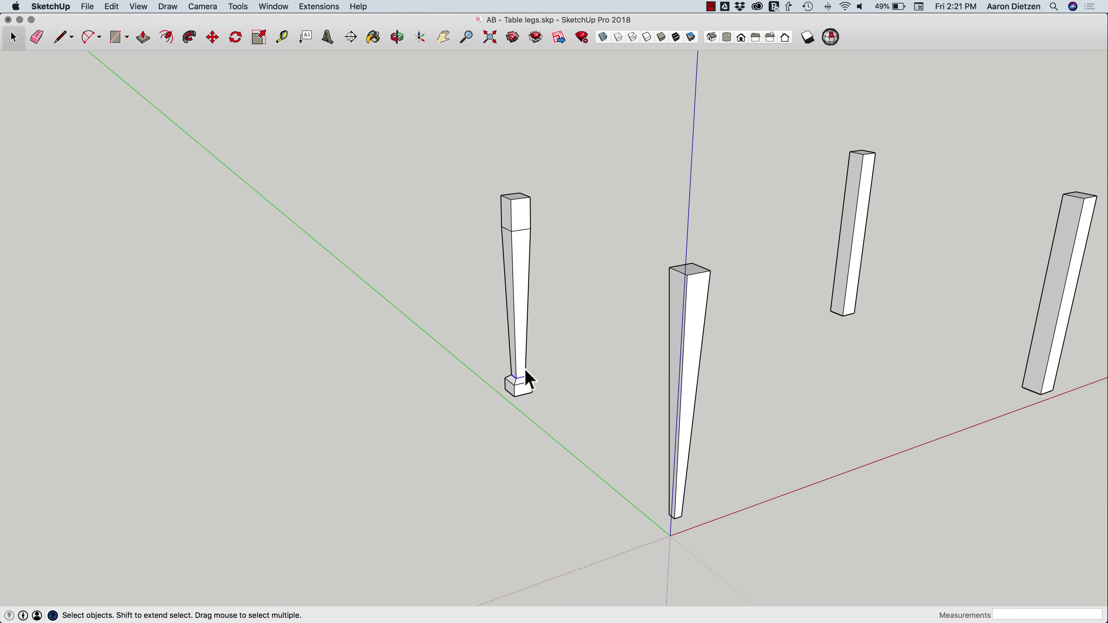
scroll(490, 359, down, 2)
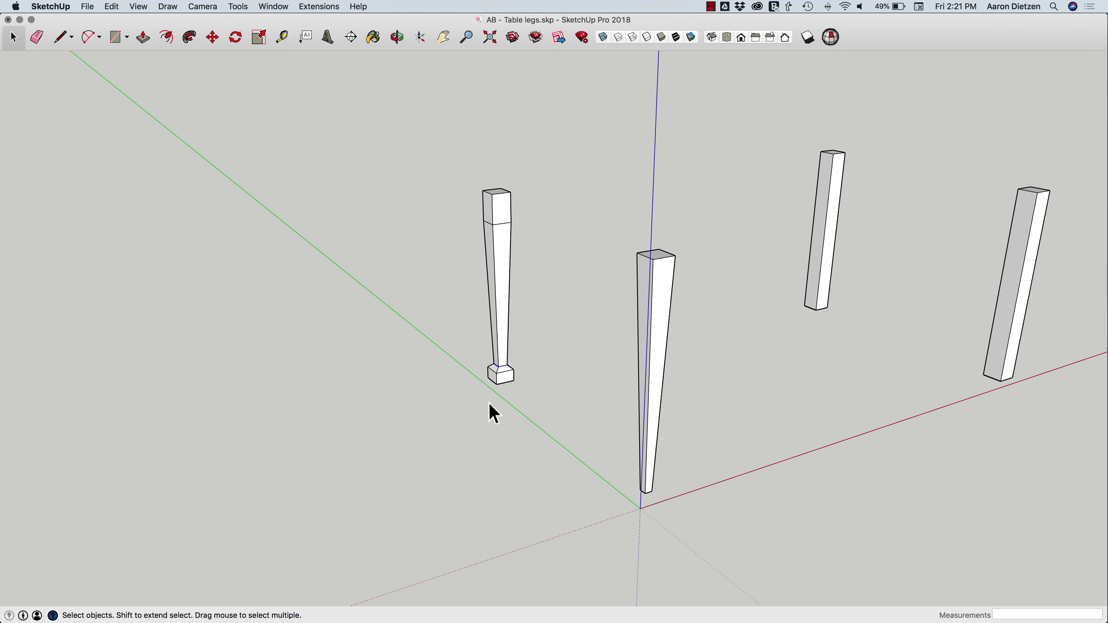
mouse_move(490, 368)
middle_down()
mouse_move(496, 387)
mouse_move(559, 409)
middle_up()
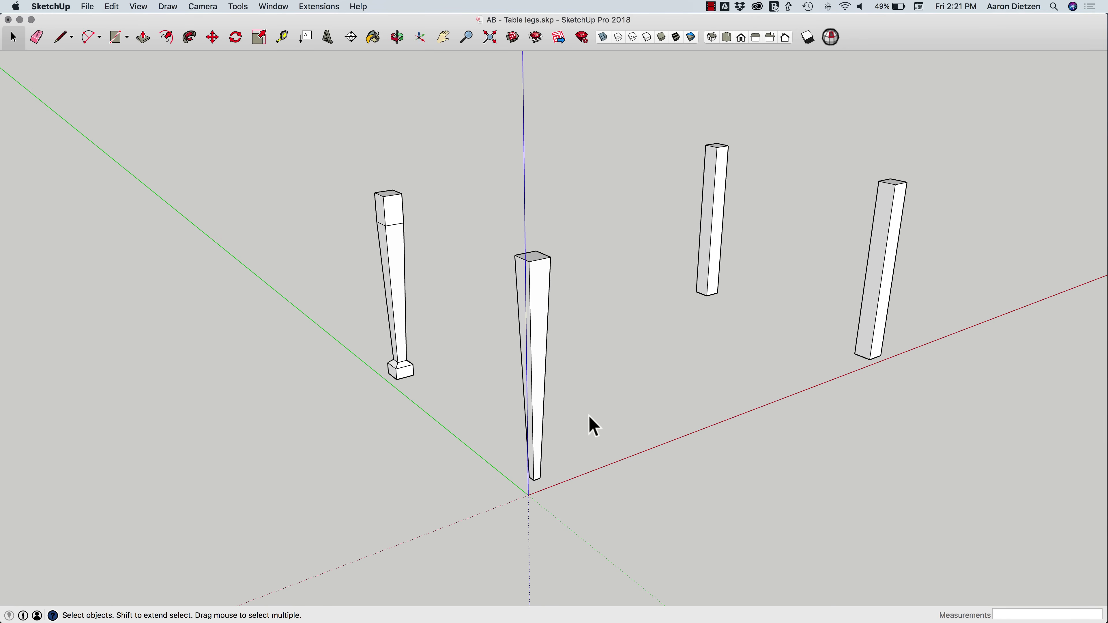
middle_drag(646, 425, 436, 351)
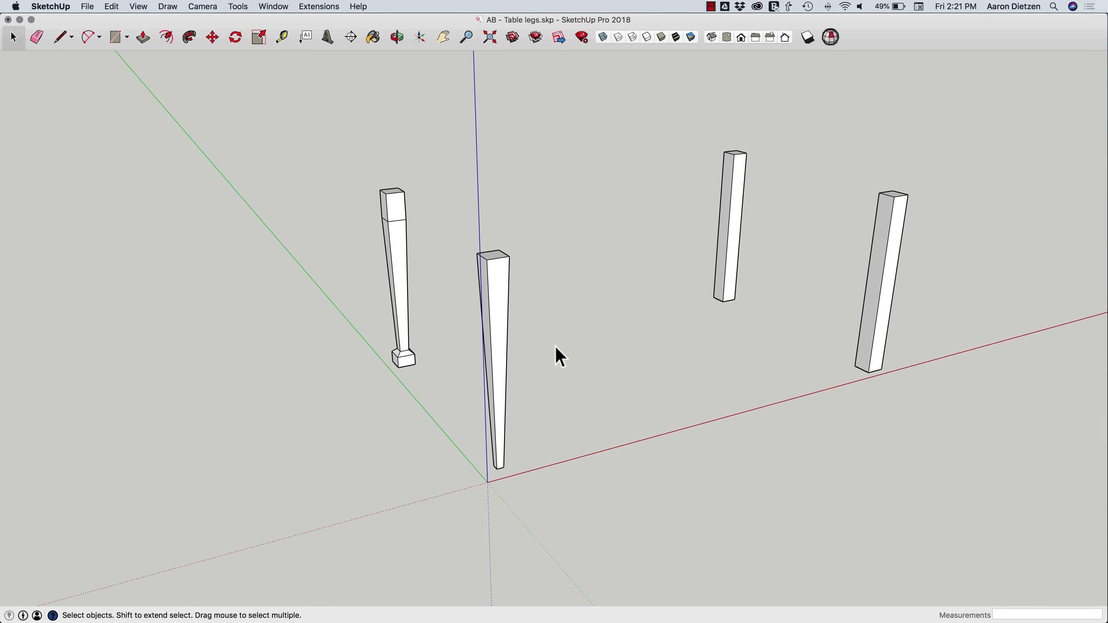
middle_drag(511, 414, 592, 289)
scroll(663, 356, up, 5)
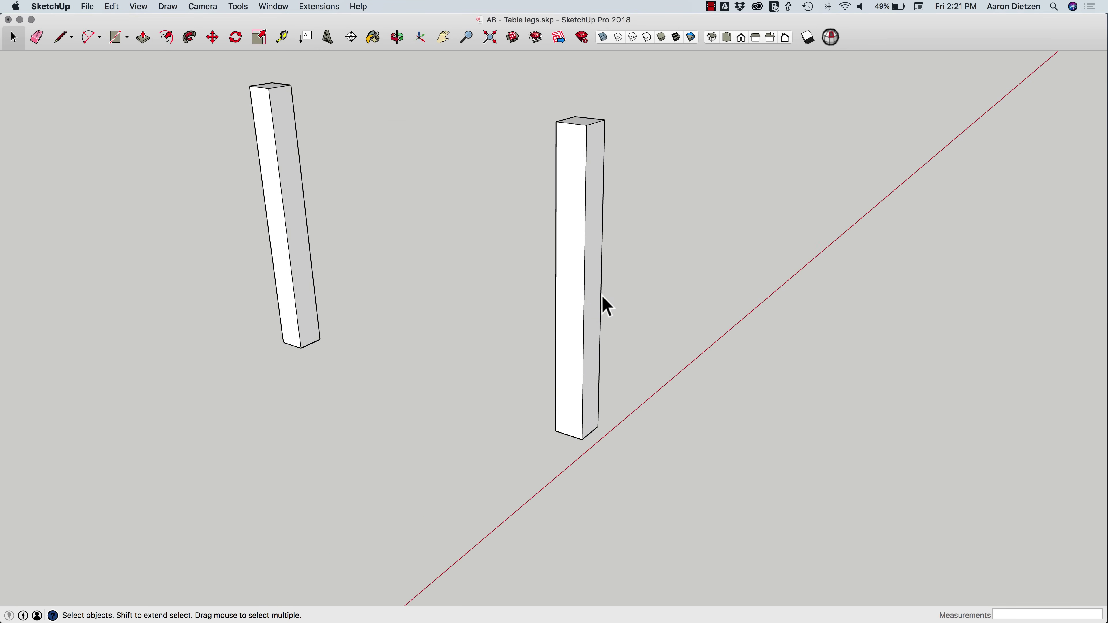
Draw an arc from high on the right leg's side down to its bottom corner.
key(a)
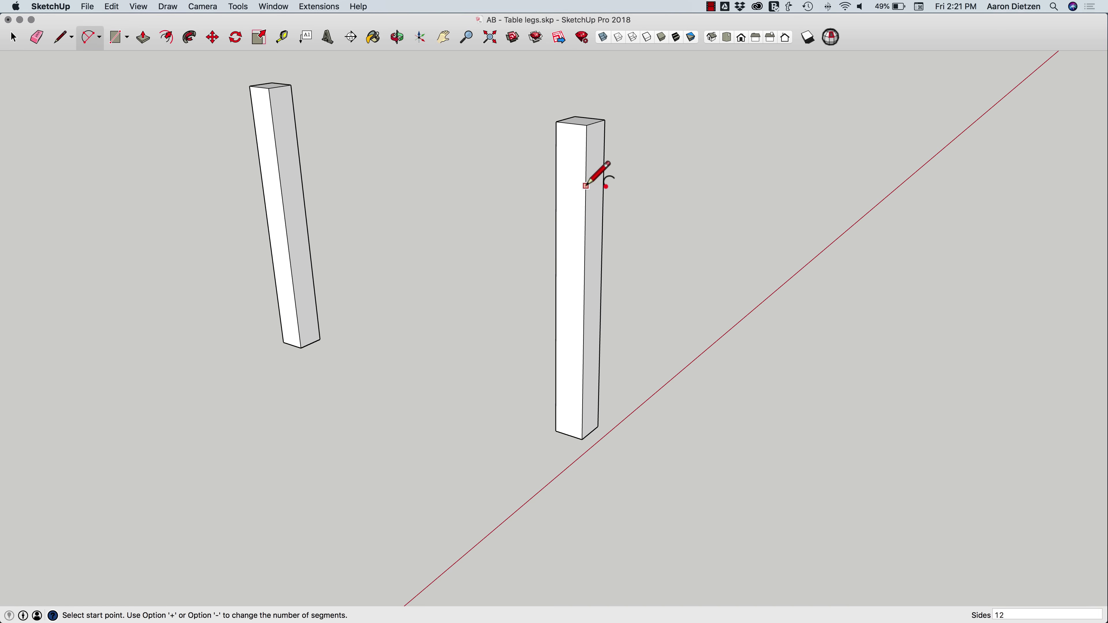
click(586, 186)
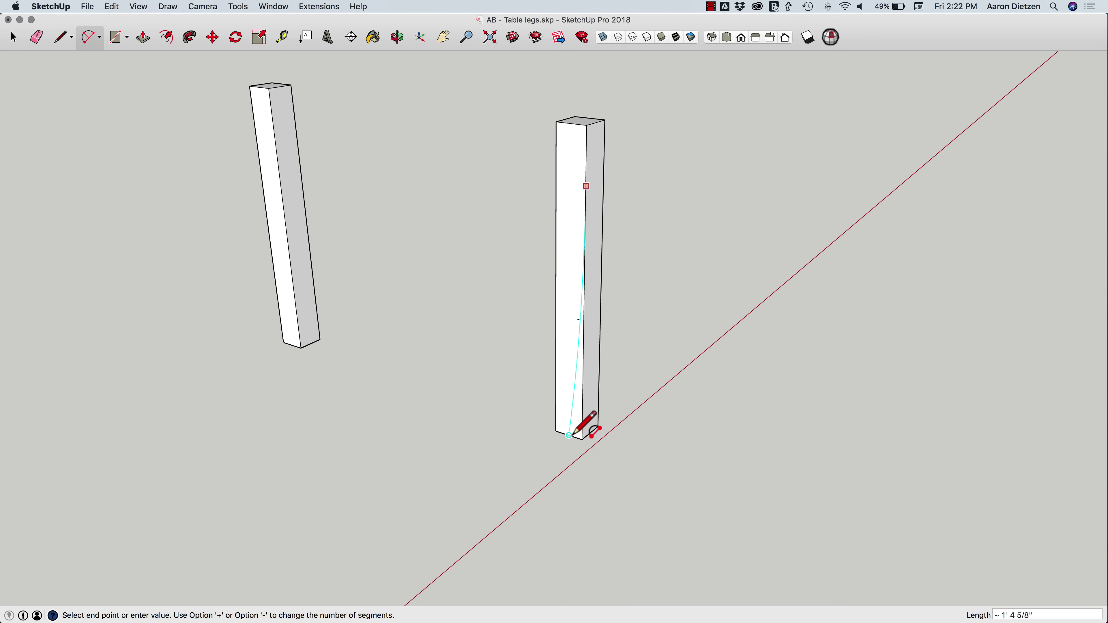
scroll(575, 437, up, 3)
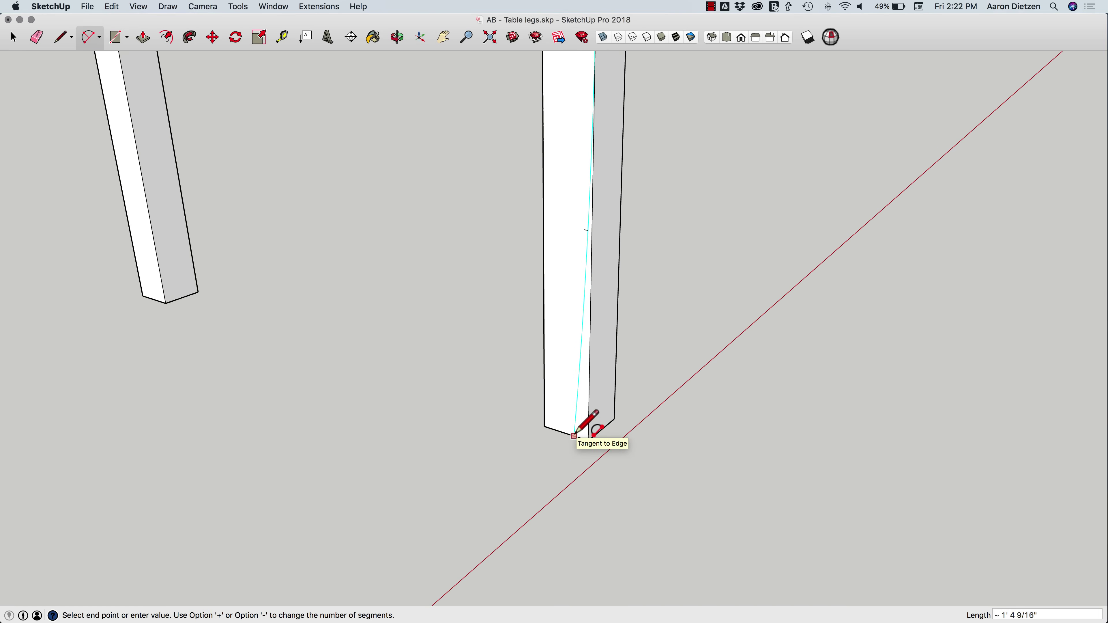
click(571, 435)
scroll(575, 330, down, 3)
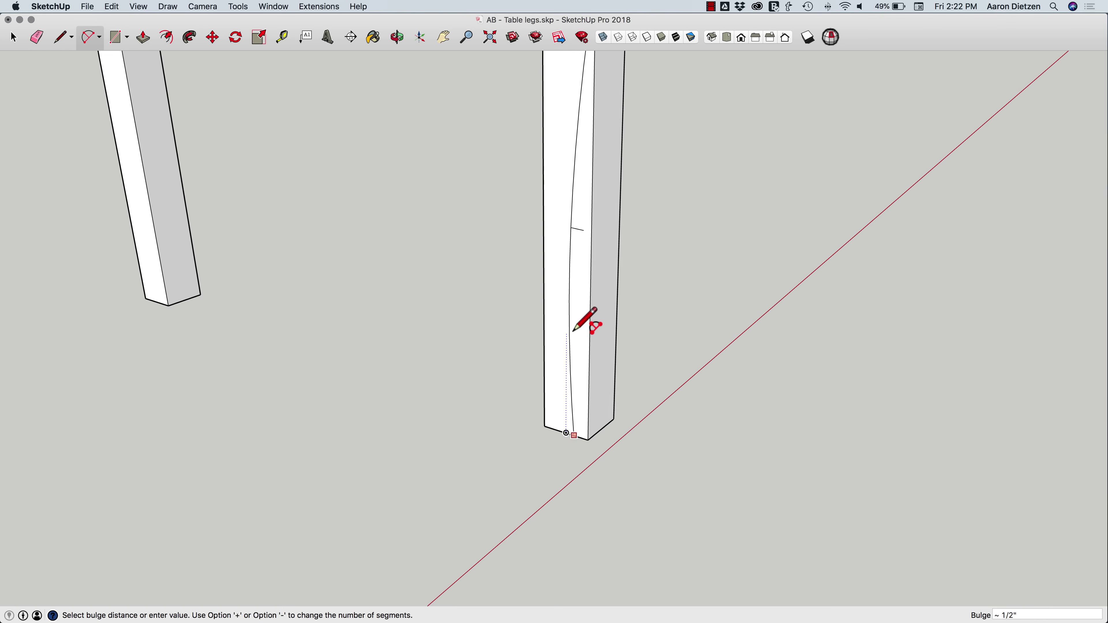
scroll(577, 341, down, 2)
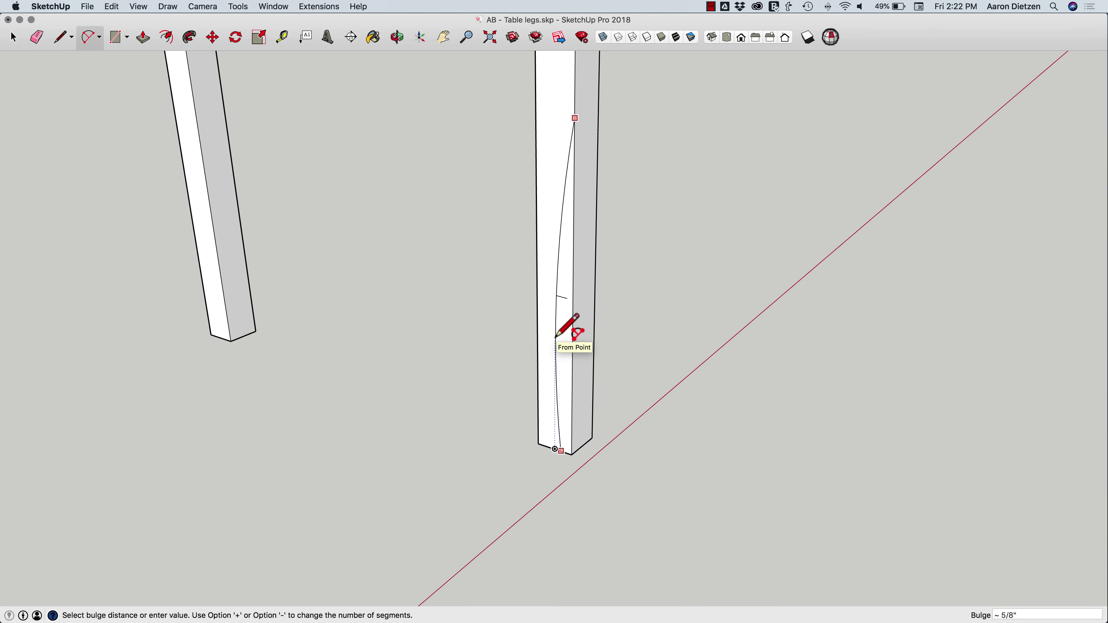
click(556, 337)
key(l)
scroll(567, 392, up, 3)
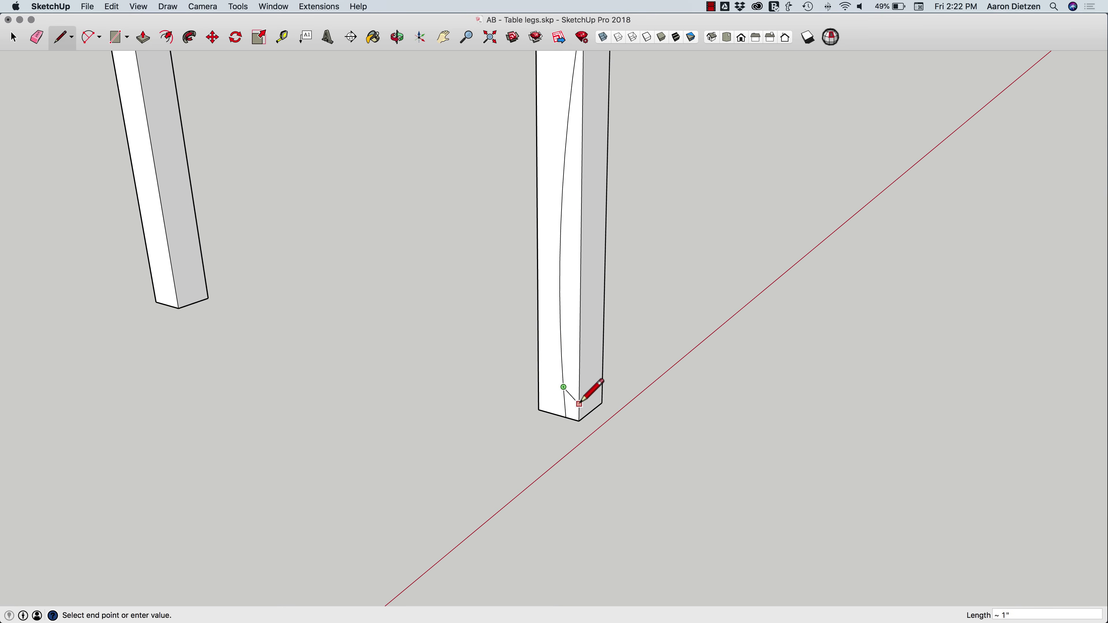
key(e)
scroll(580, 401, down, 4)
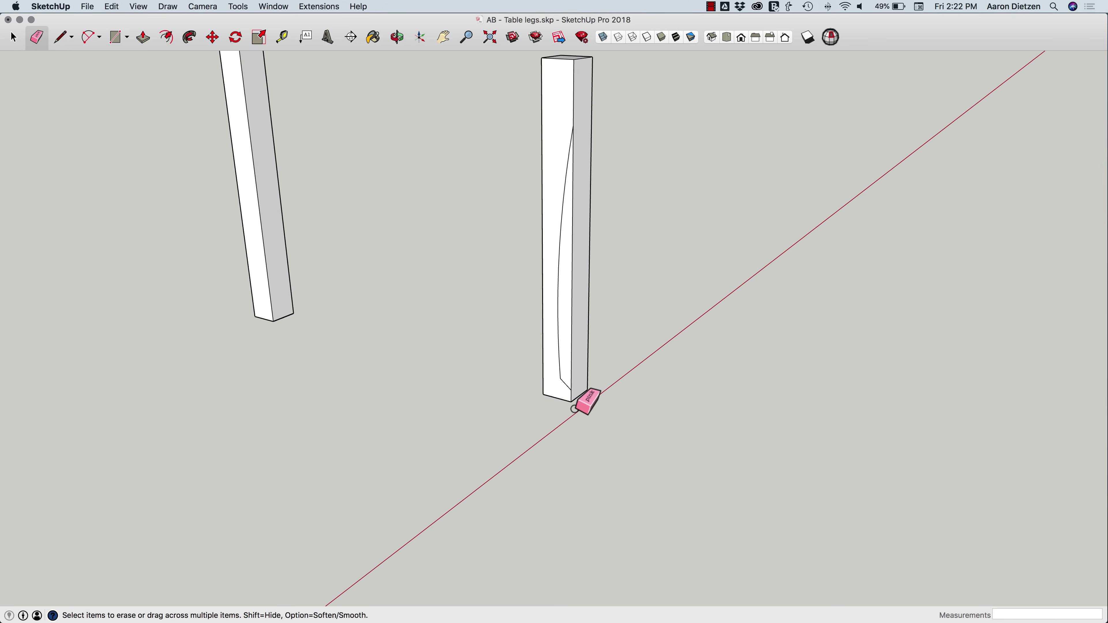
scroll(611, 391, down, 3)
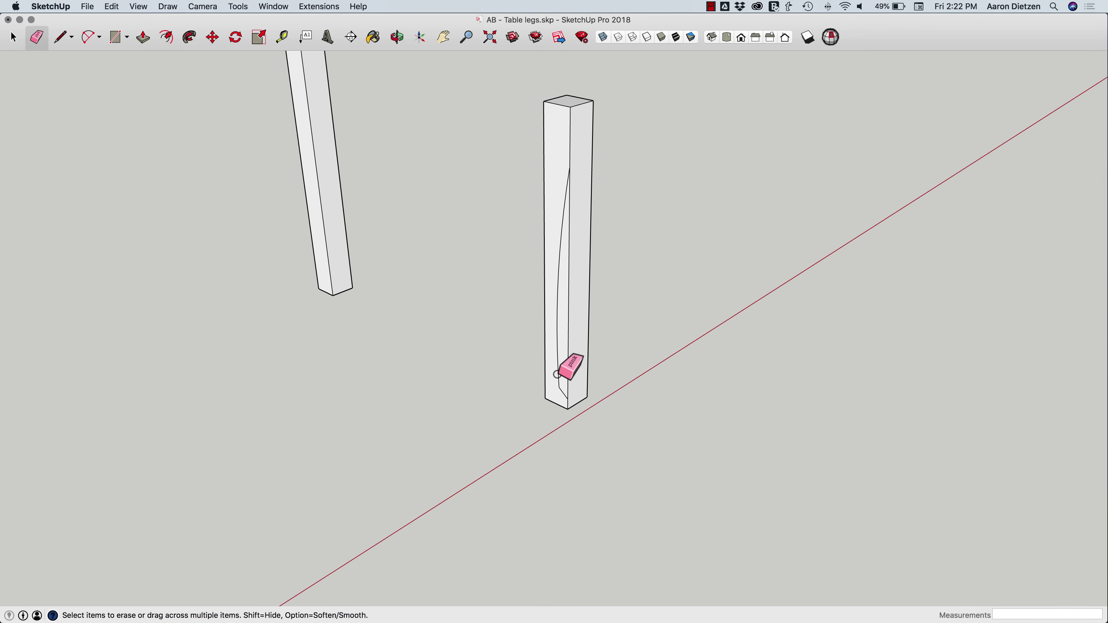
Push the curved face 2" into the right leg and orbit to inspect the cut.
key(p)
drag(565, 379, 637, 381)
scroll(637, 380, down, 1)
middle_drag(637, 381, 536, 188)
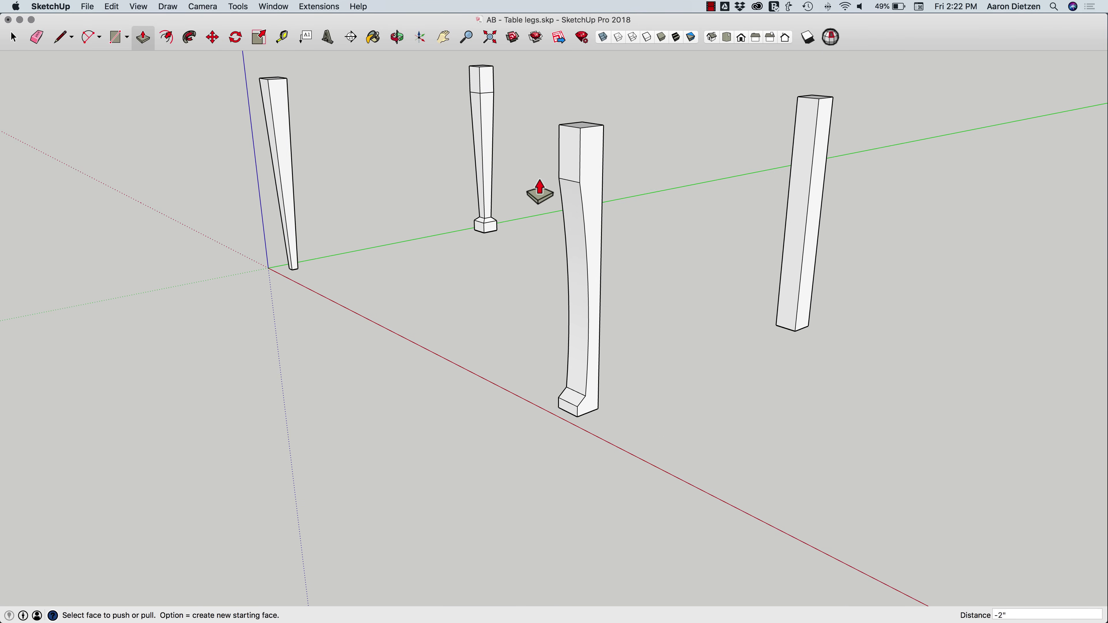
middle_drag(584, 391, 628, 391)
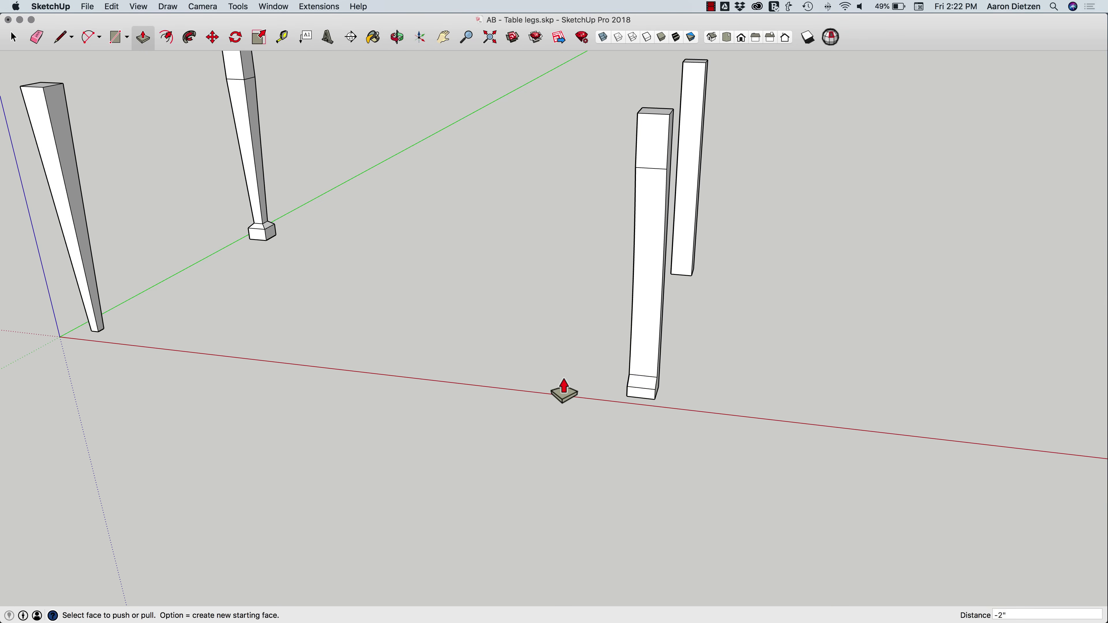
middle_drag(564, 363, 611, 363)
key(space)
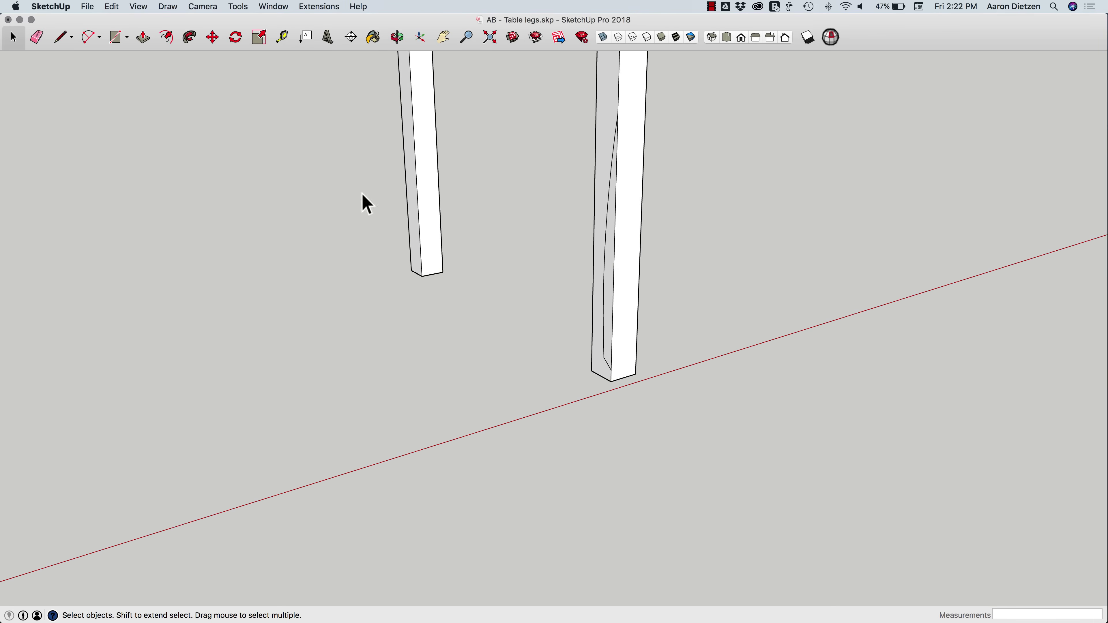
Sweep the curved profile around the right leg with Follow Me.
middle_drag(632, 350, 564, 421)
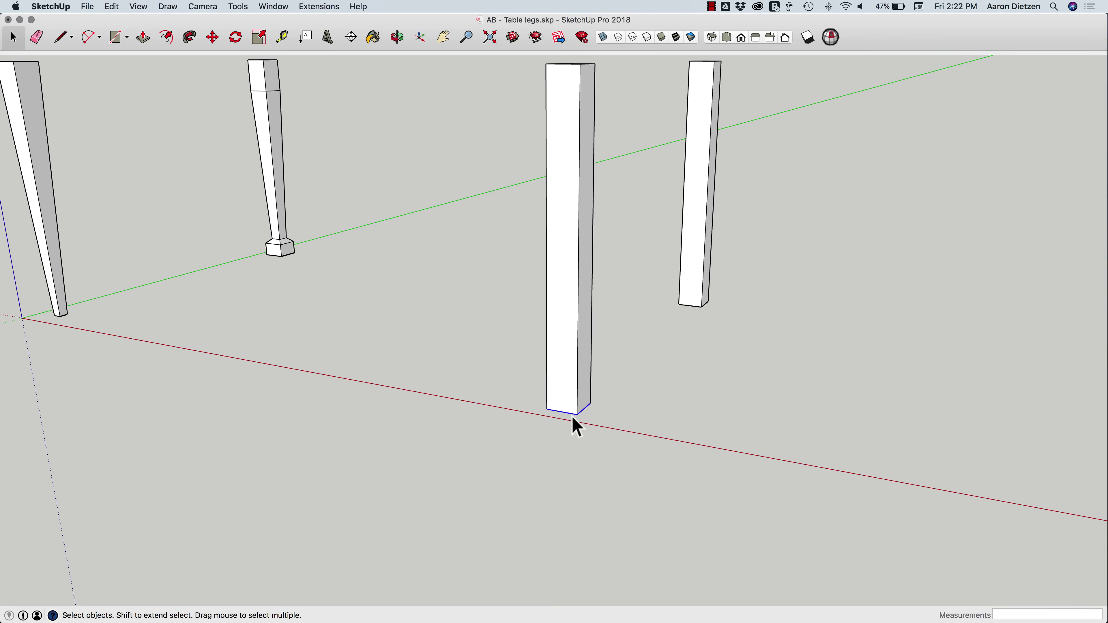
middle_drag(572, 419, 195, 39)
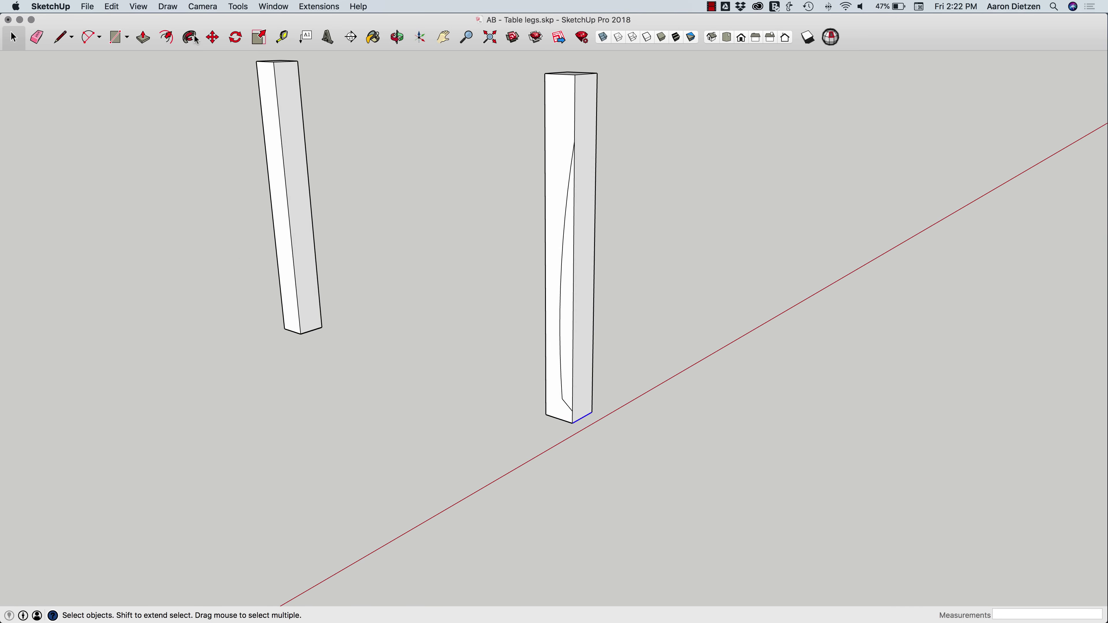
click(190, 38)
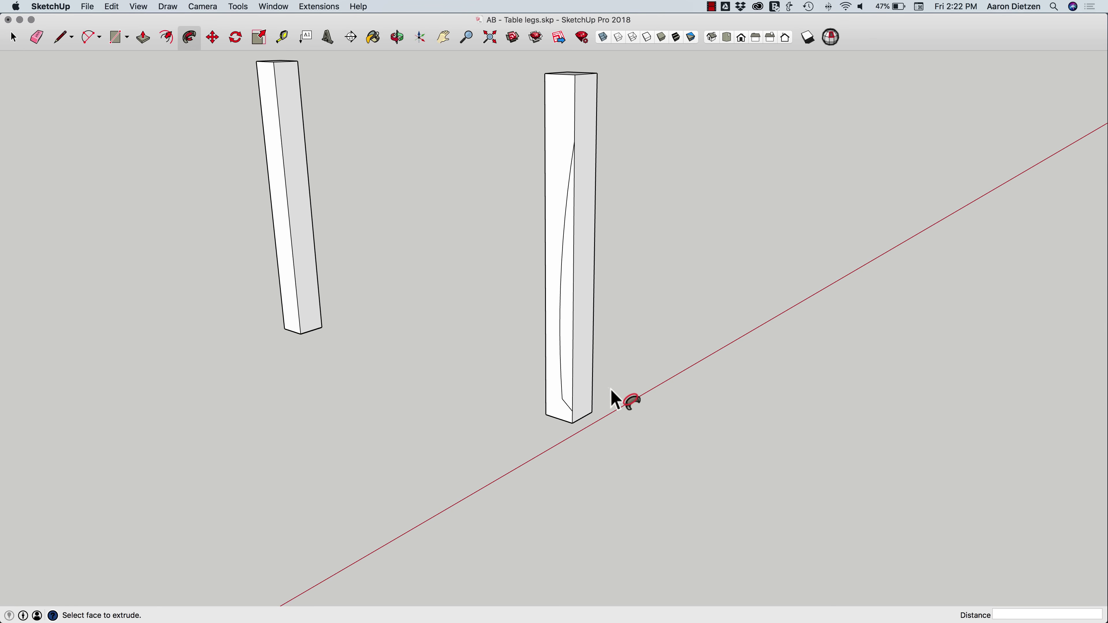
click(568, 348)
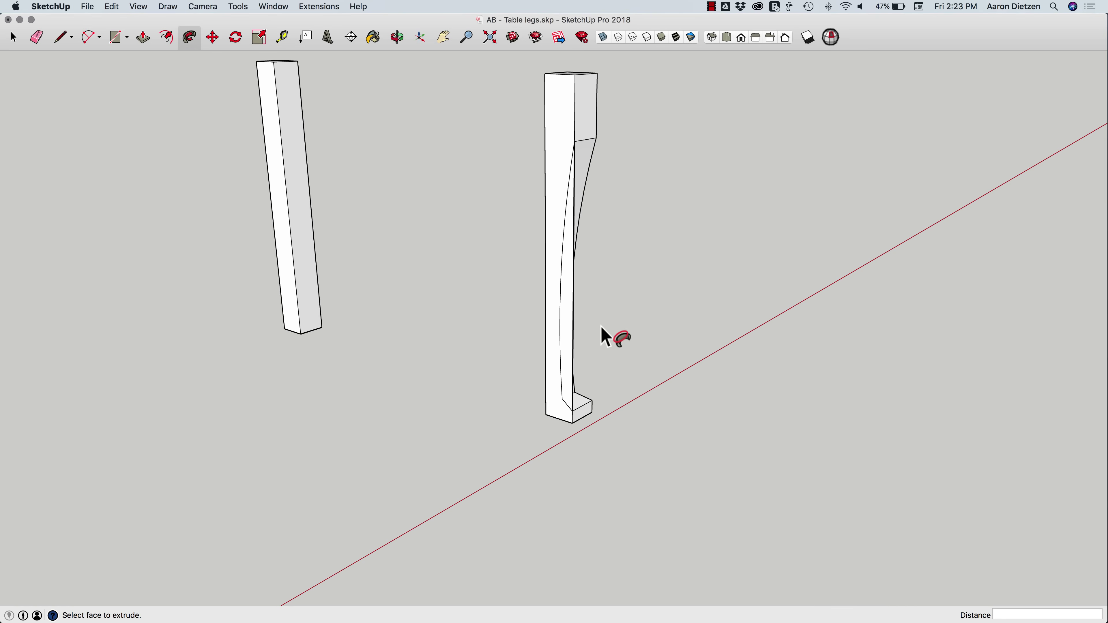
mouse_move(601, 334)
middle_down()
mouse_move(609, 341)
mouse_move(584, 366)
mouse_move(553, 355)
middle_up()
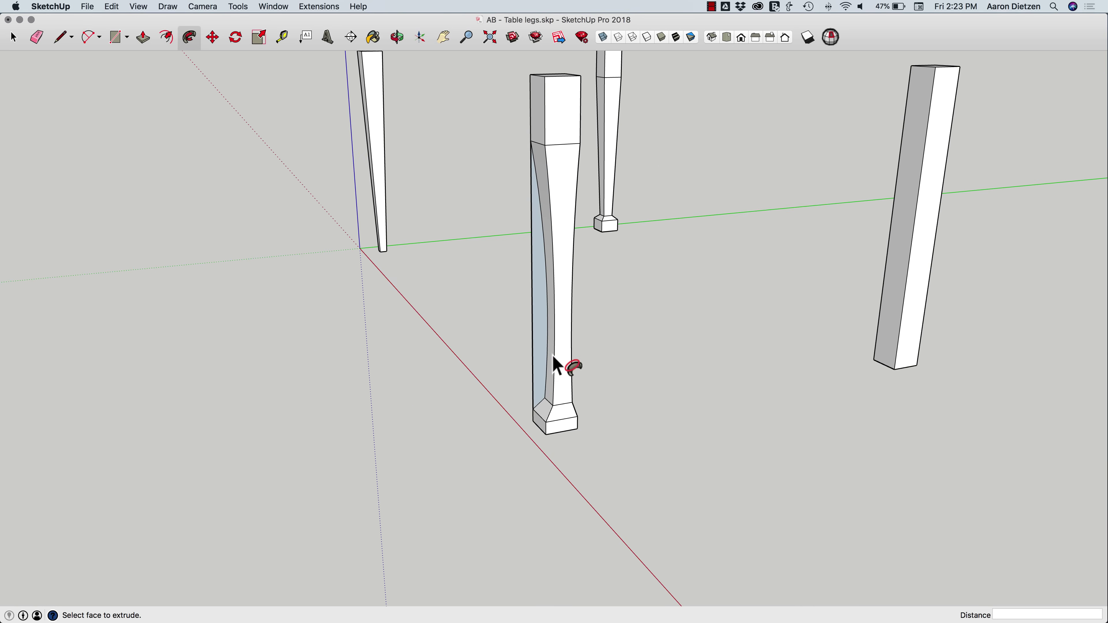
Erase the leftover edge on the shaped leg and orbit to view all legs.
key(e)
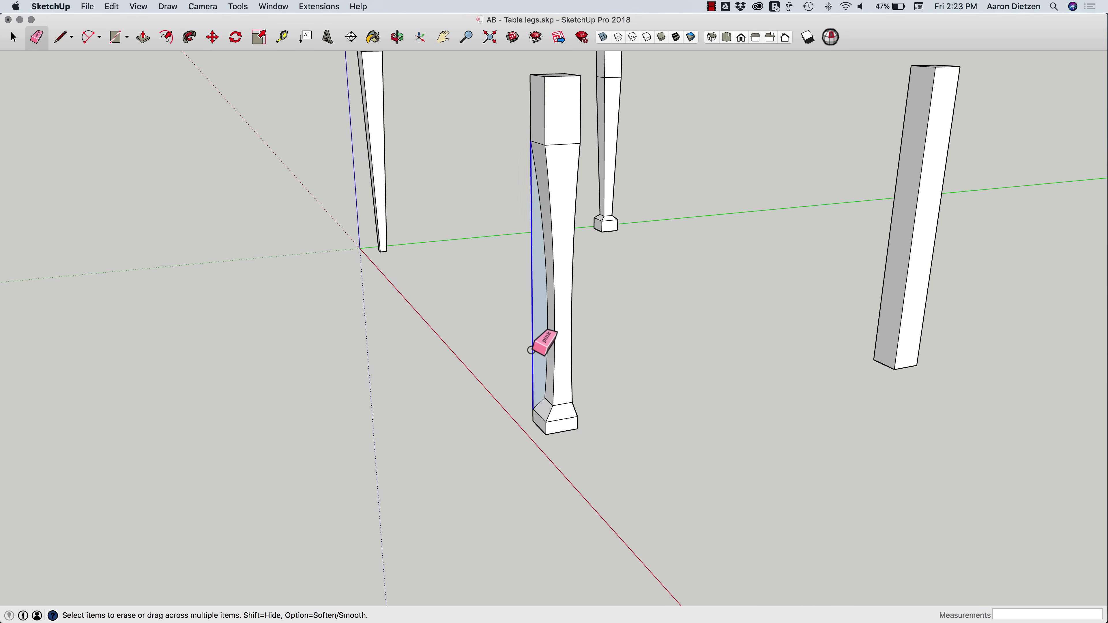
click(531, 350)
middle_drag(527, 346, 635, 363)
scroll(629, 367, down, 4)
key(space)
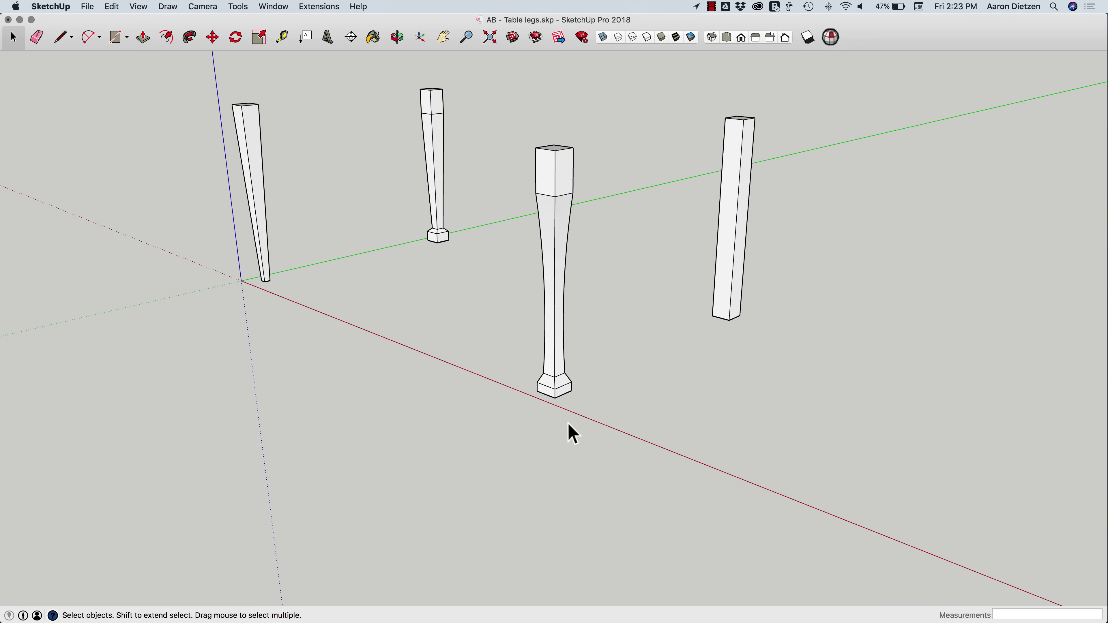
middle_drag(573, 434, 584, 242)
middle_drag(626, 371, 556, 415)
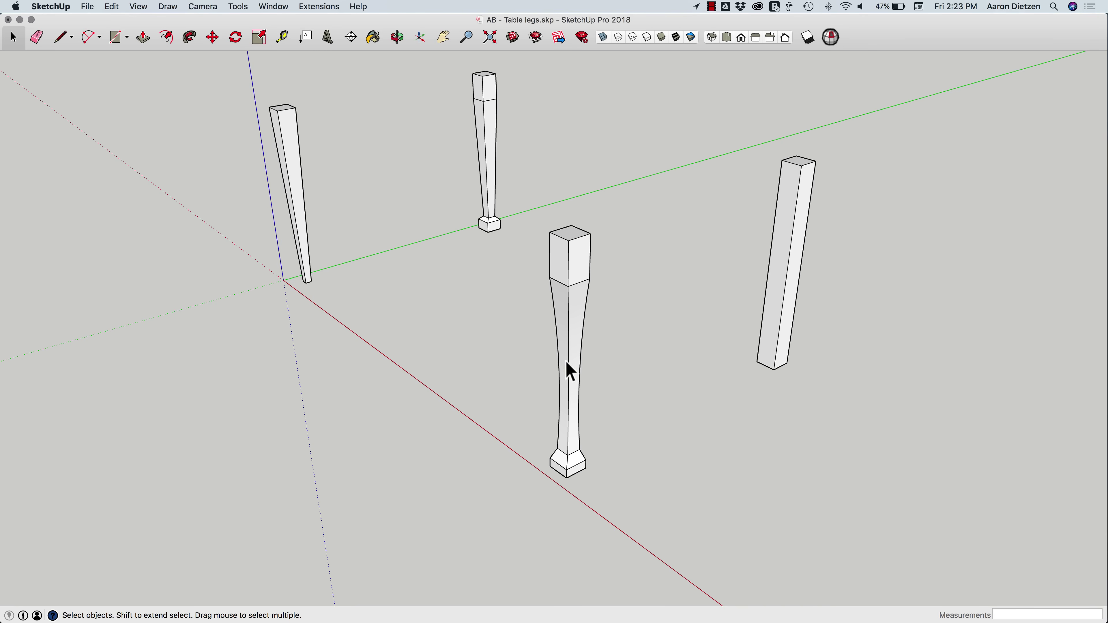
middle_drag(559, 463, 639, 375)
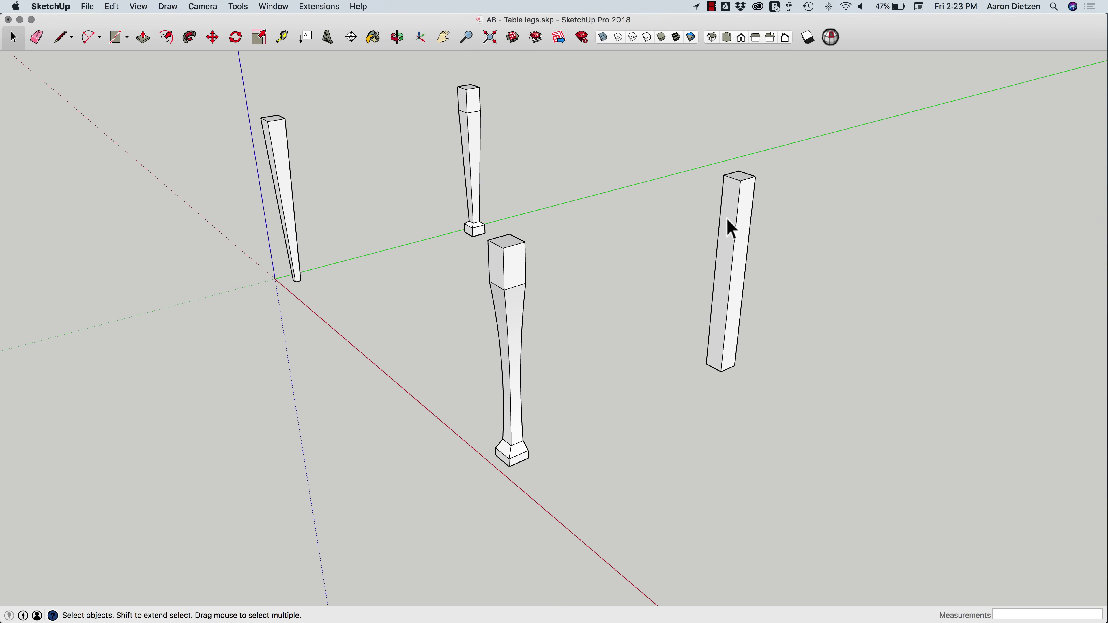
scroll(703, 358, up, 5)
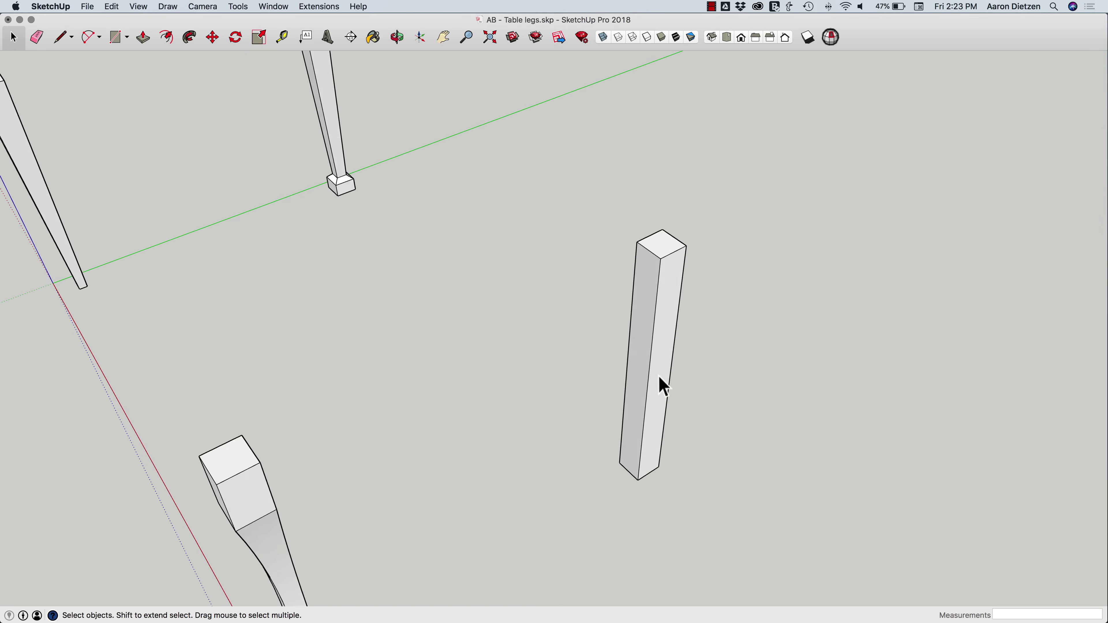
scroll(663, 386, up, 6)
Draw a shallow arc down the square leg's face from top to bottom.
key(c)
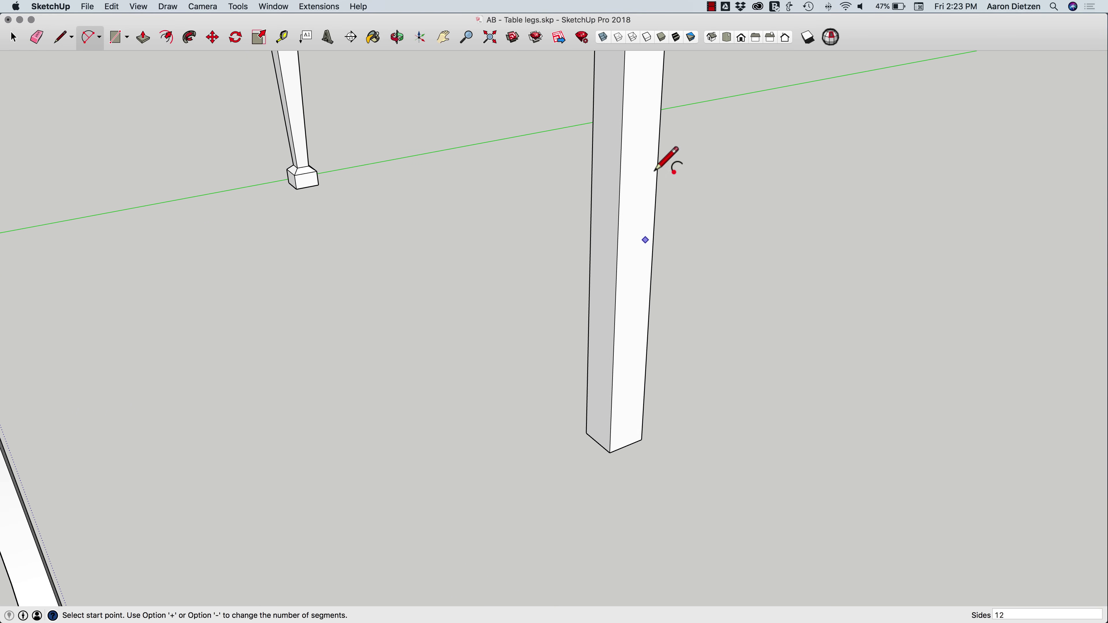
middle_drag(630, 118, 624, 175)
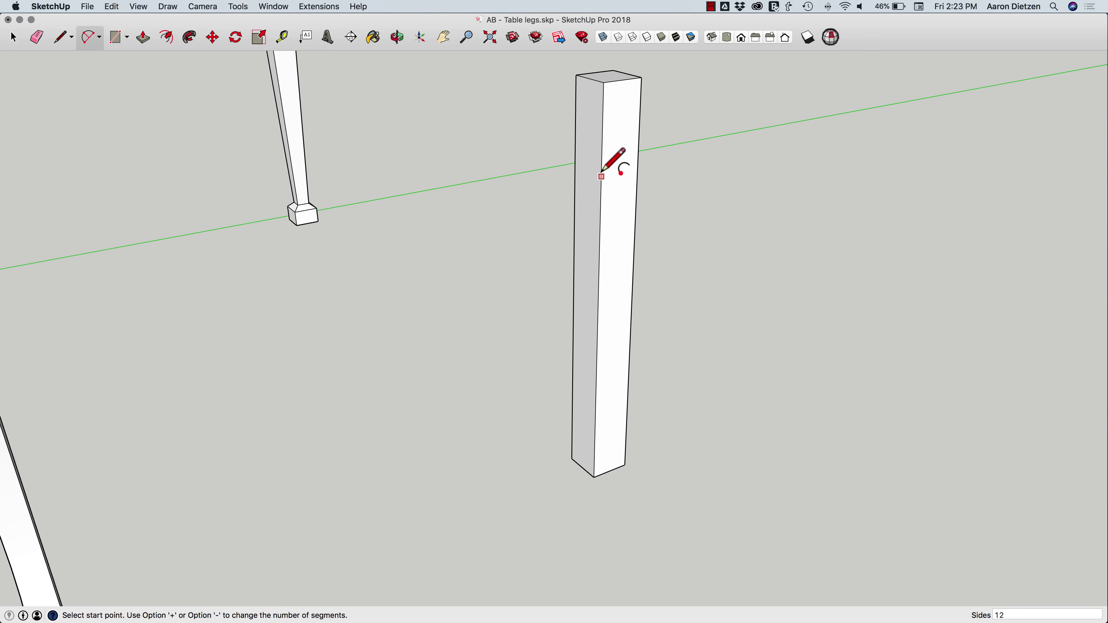
click(602, 164)
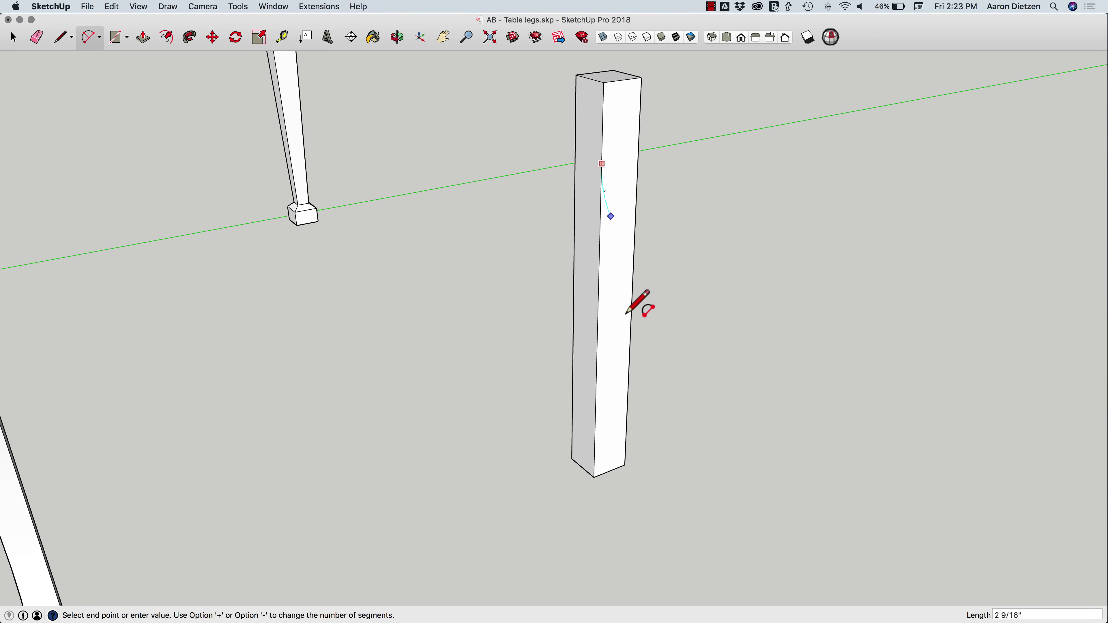
scroll(609, 471, up, 2)
click(603, 473)
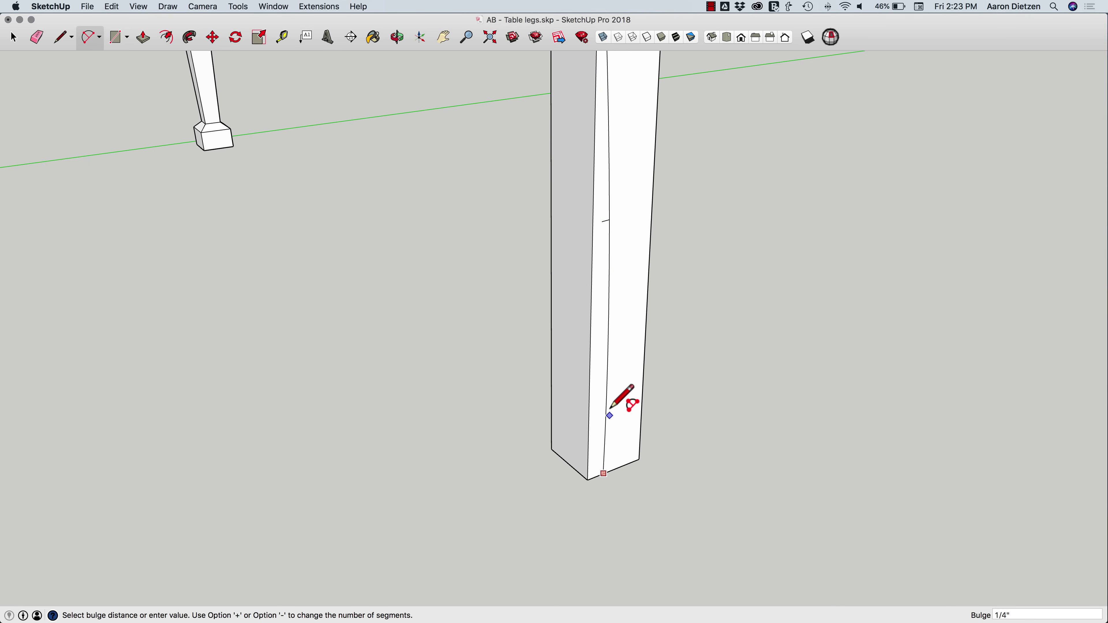
click(612, 405)
scroll(605, 434, down, 4)
Add a short line and a small rounded arc at the leg's foot.
key(l)
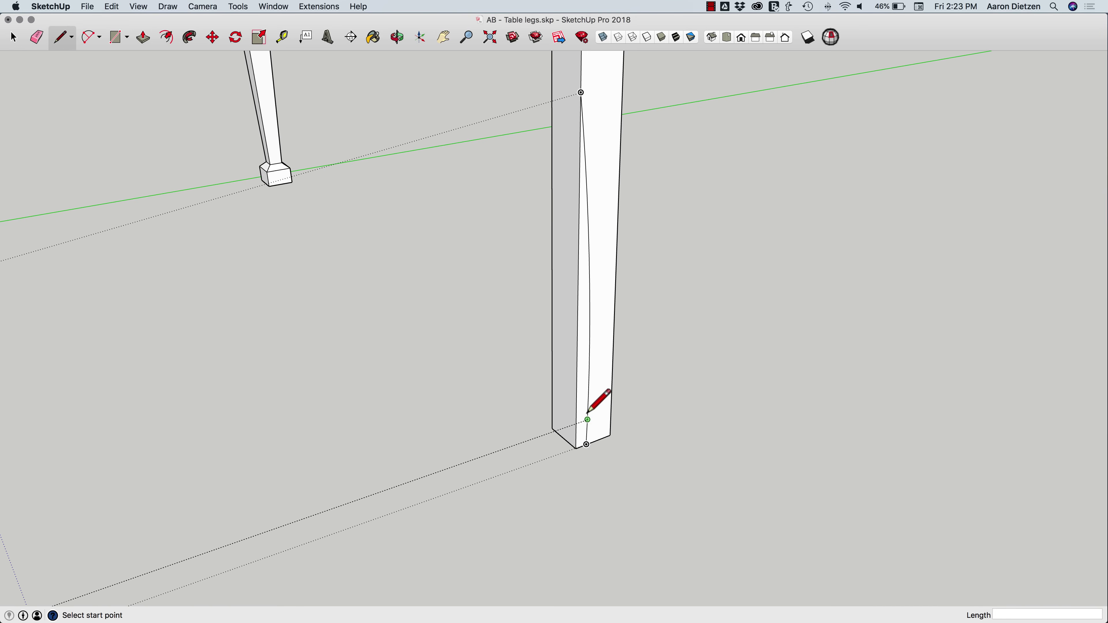
click(587, 419)
key(a)
click(586, 444)
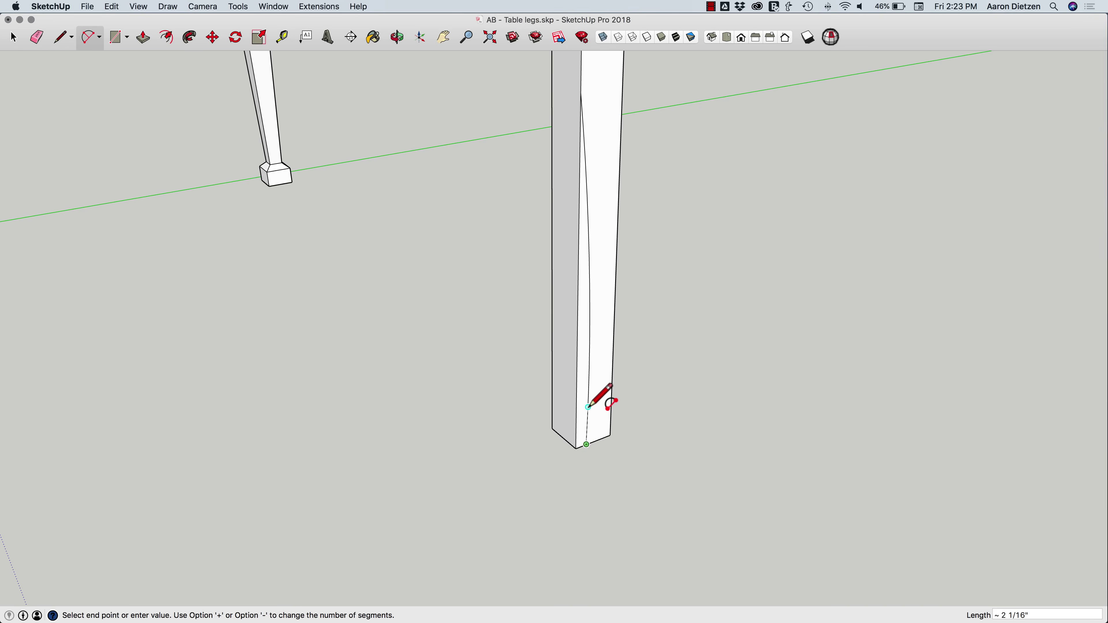
scroll(589, 408, up, 3)
scroll(587, 419, up, 2)
click(587, 423)
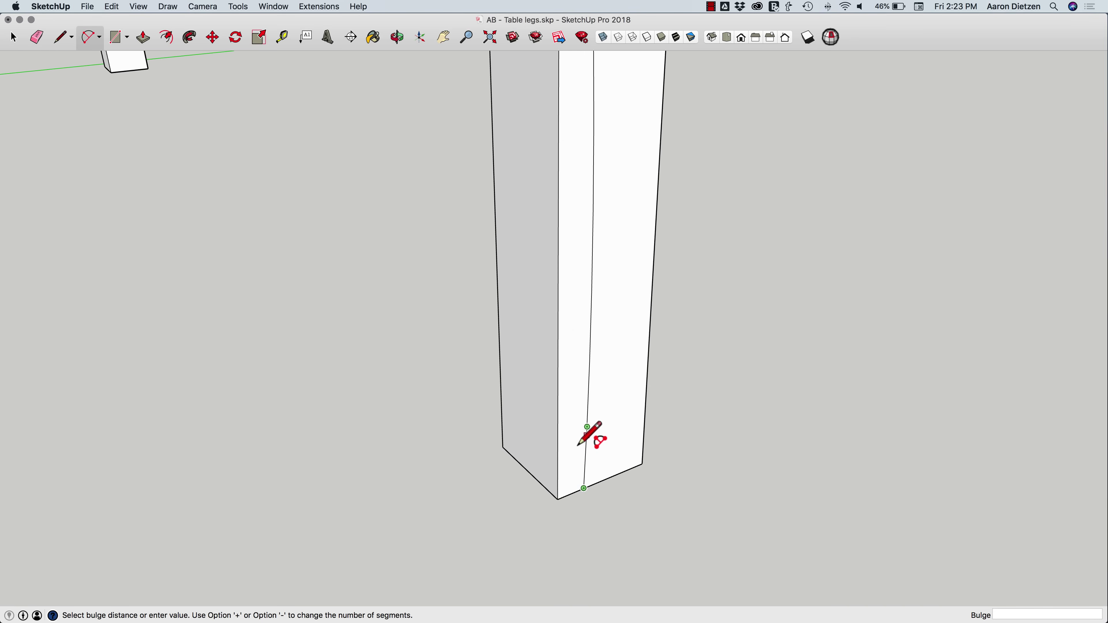
click(564, 458)
key(e)
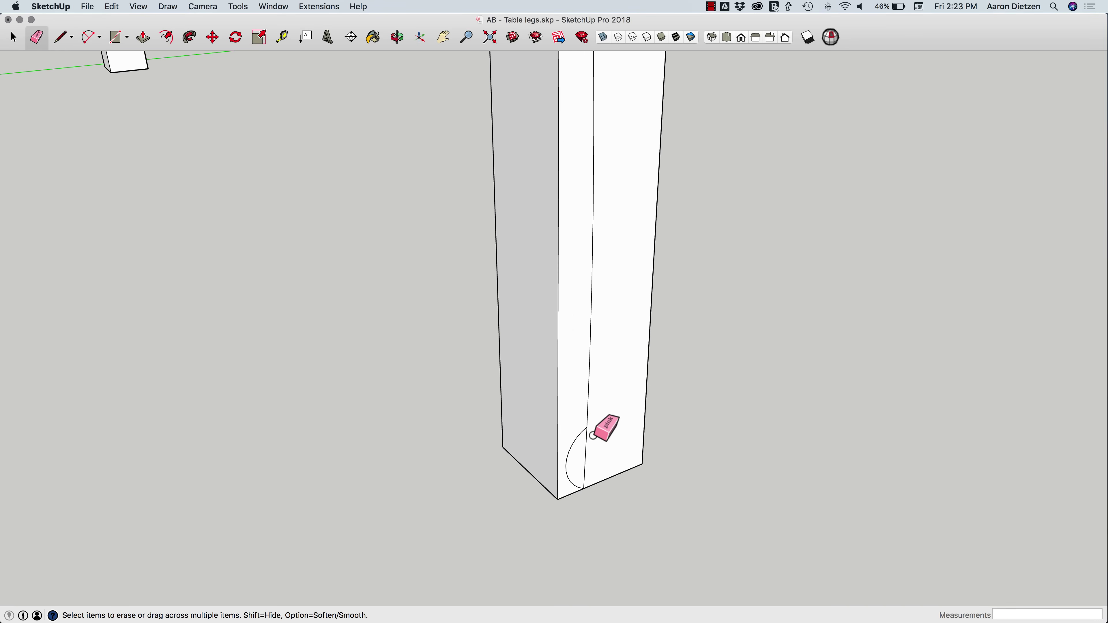
scroll(585, 453, down, 5)
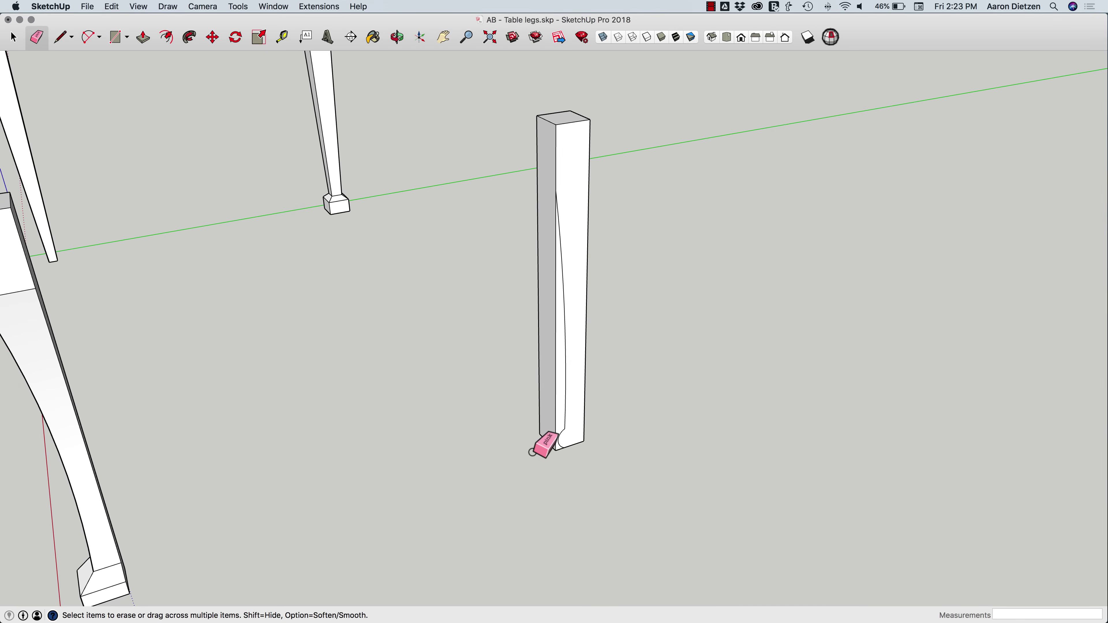
mouse_move(533, 452)
middle_down()
mouse_move(579, 379)
mouse_move(556, 446)
mouse_move(566, 465)
middle_up()
key(space)
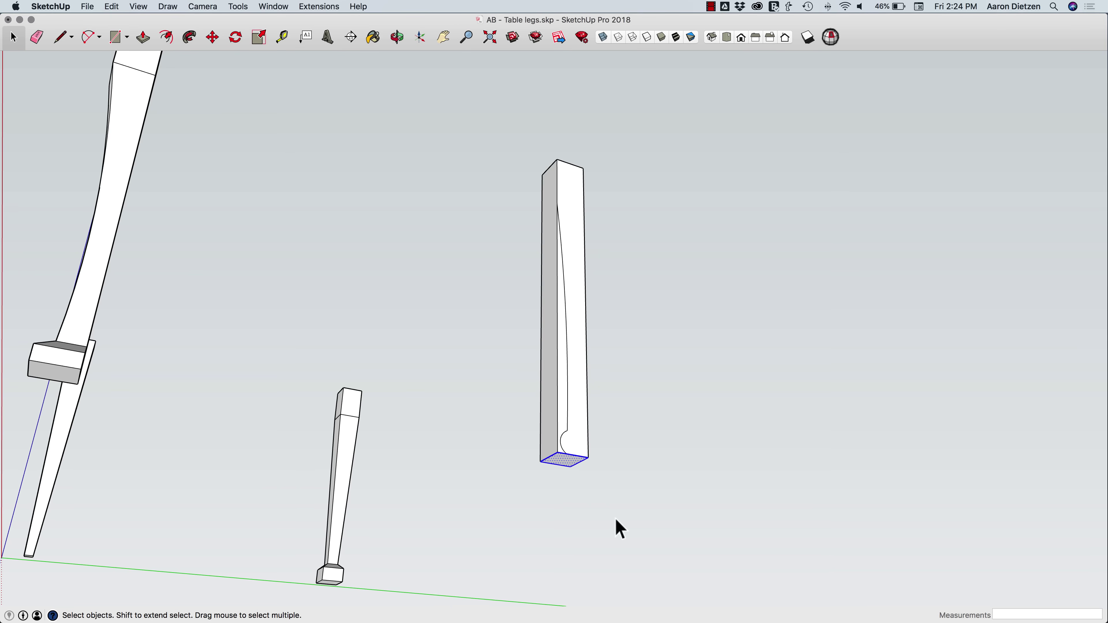
click(566, 459)
middle_drag(567, 459, 389, 228)
click(189, 37)
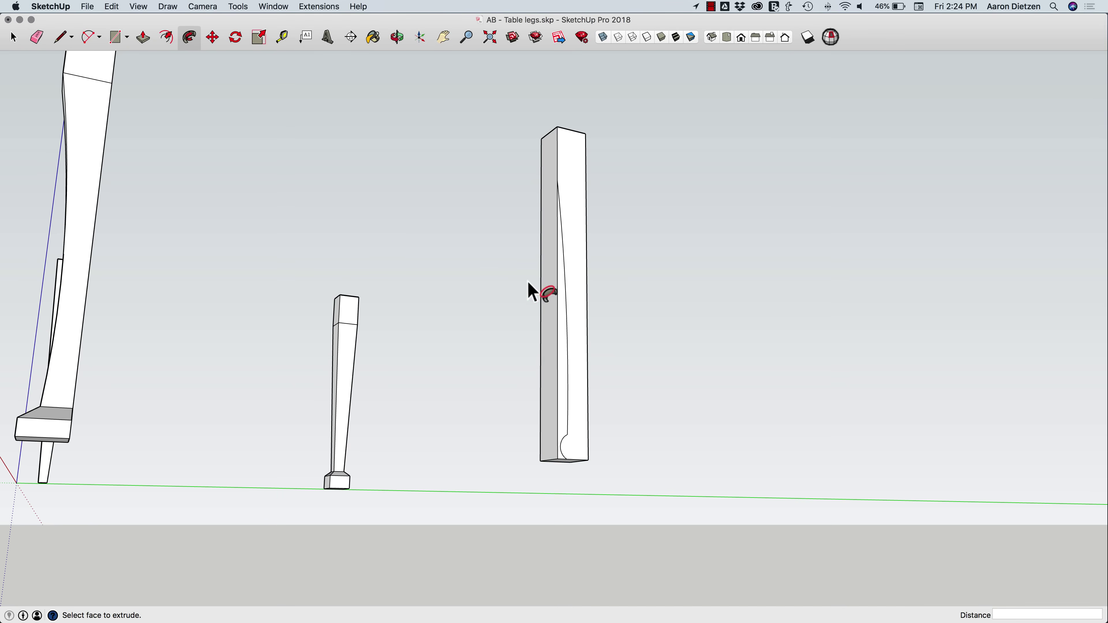
click(561, 419)
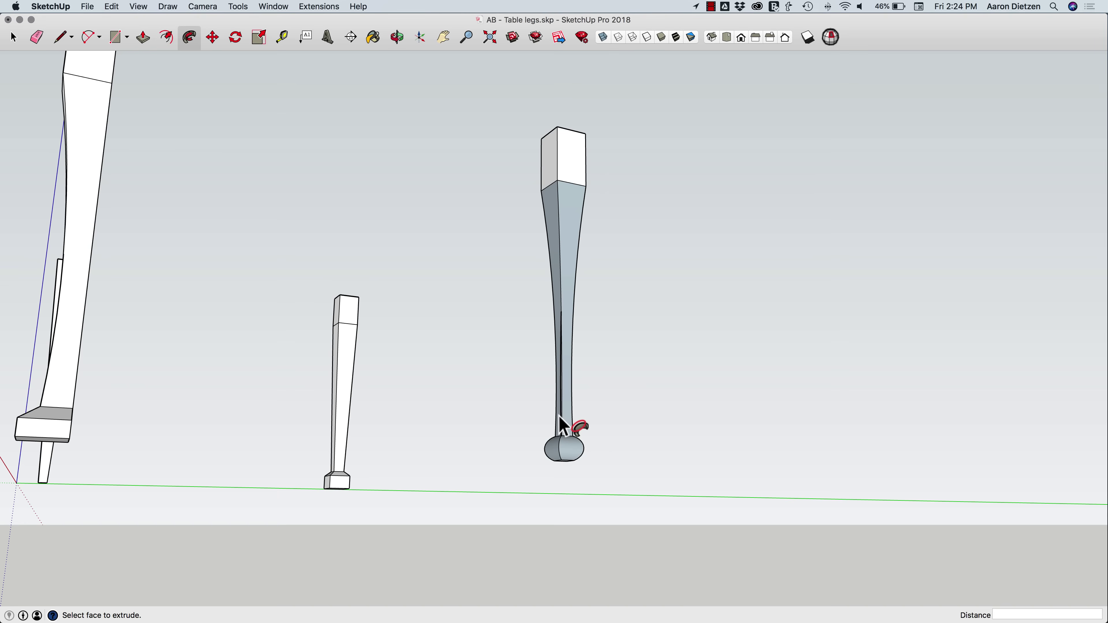
middle_drag(569, 426, 505, 492)
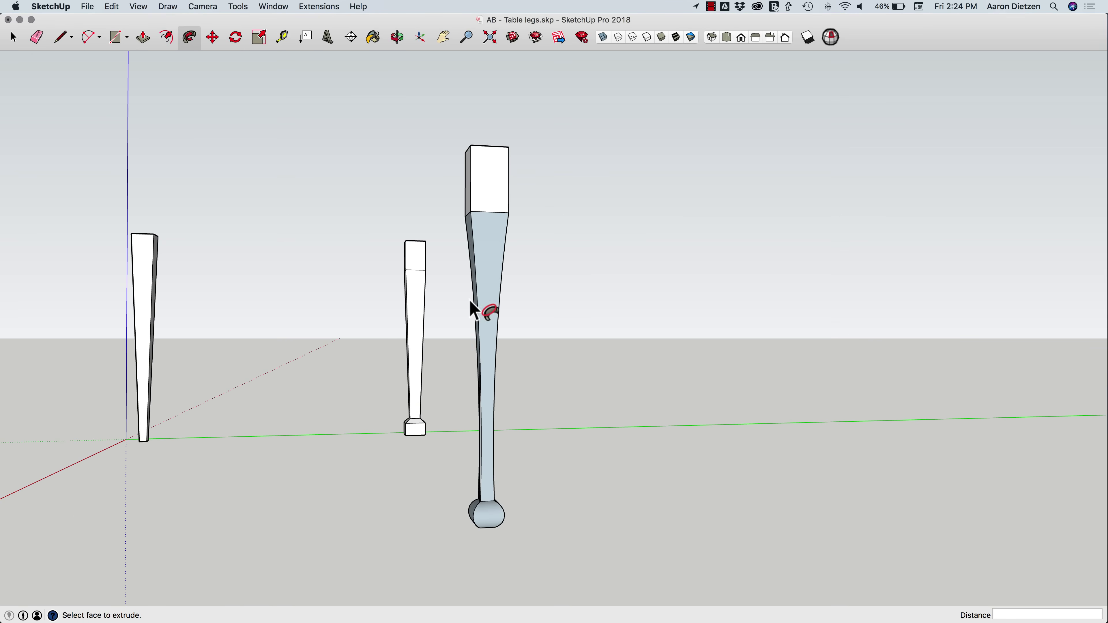
scroll(485, 513, up, 3)
middle_drag(510, 497, 620, 488)
scroll(487, 508, up, 3)
scroll(617, 488, down, 5)
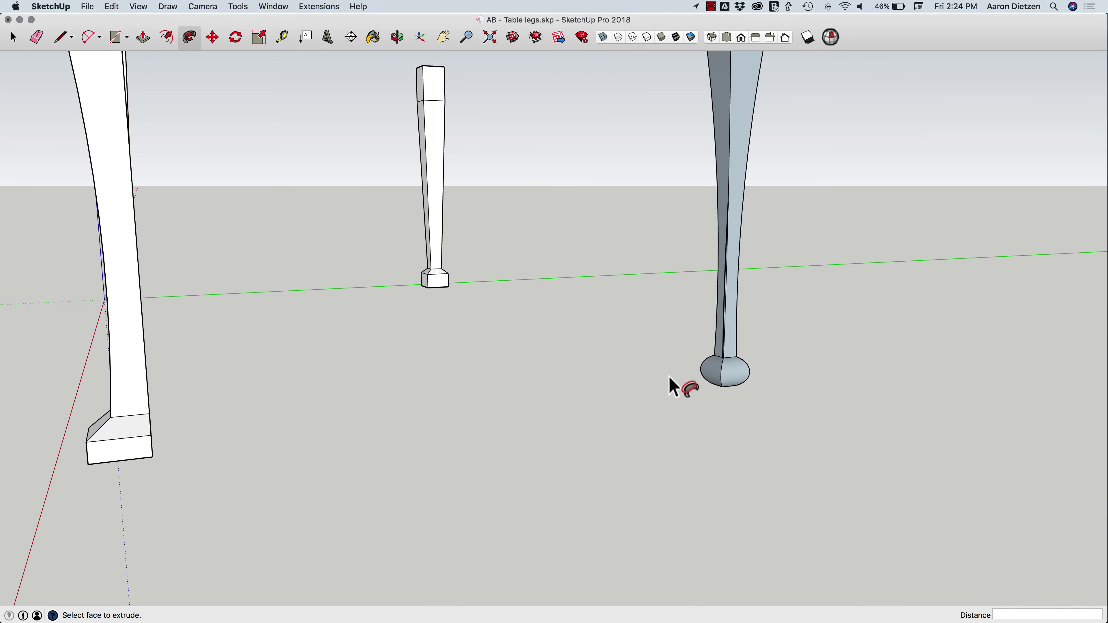
key(super+z)
Copy the tall leg's curved profile face onto the adjacent side of the leg.
key(space)
middle_drag(732, 358, 633, 452)
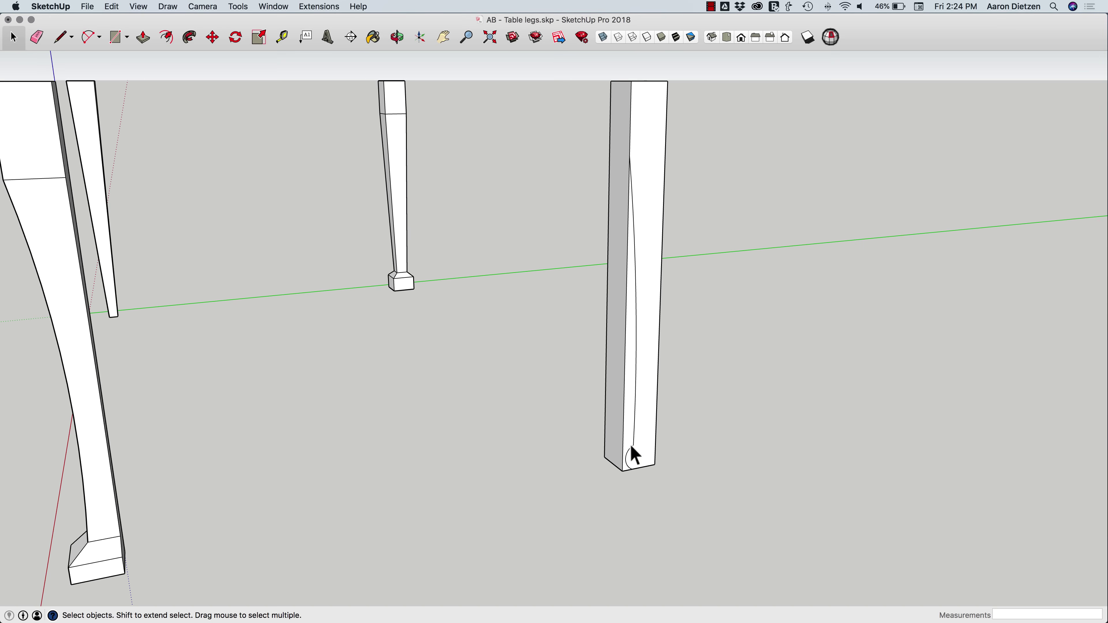
mouse_move(627, 448)
middle_down()
mouse_move(623, 467)
mouse_move(643, 451)
mouse_move(600, 453)
middle_up()
click(627, 457)
key(m)
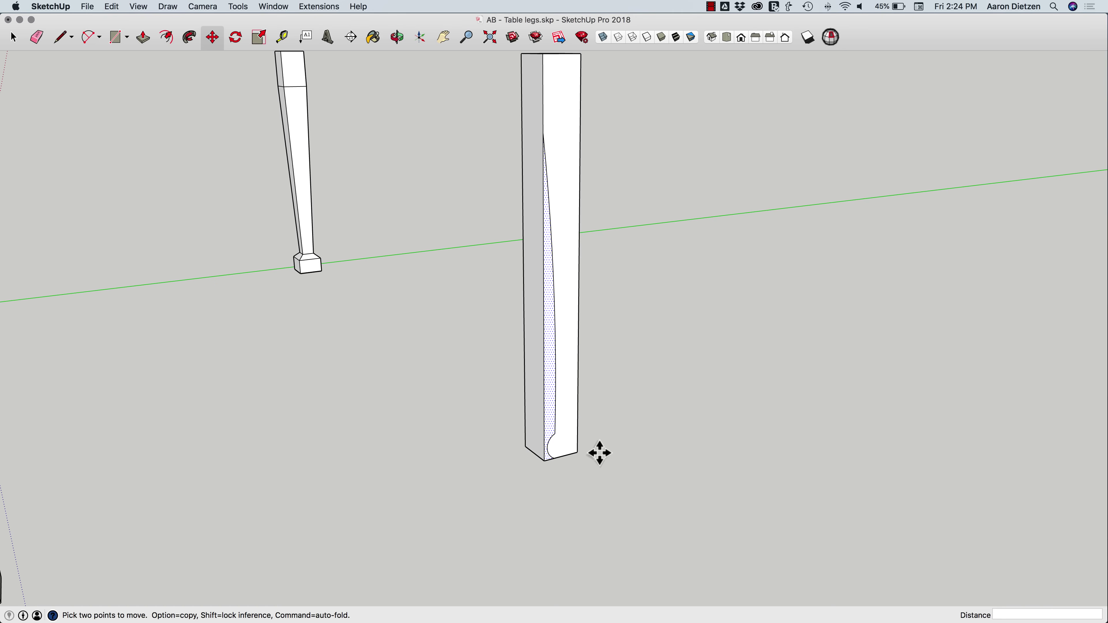
click(547, 461)
key(alt)
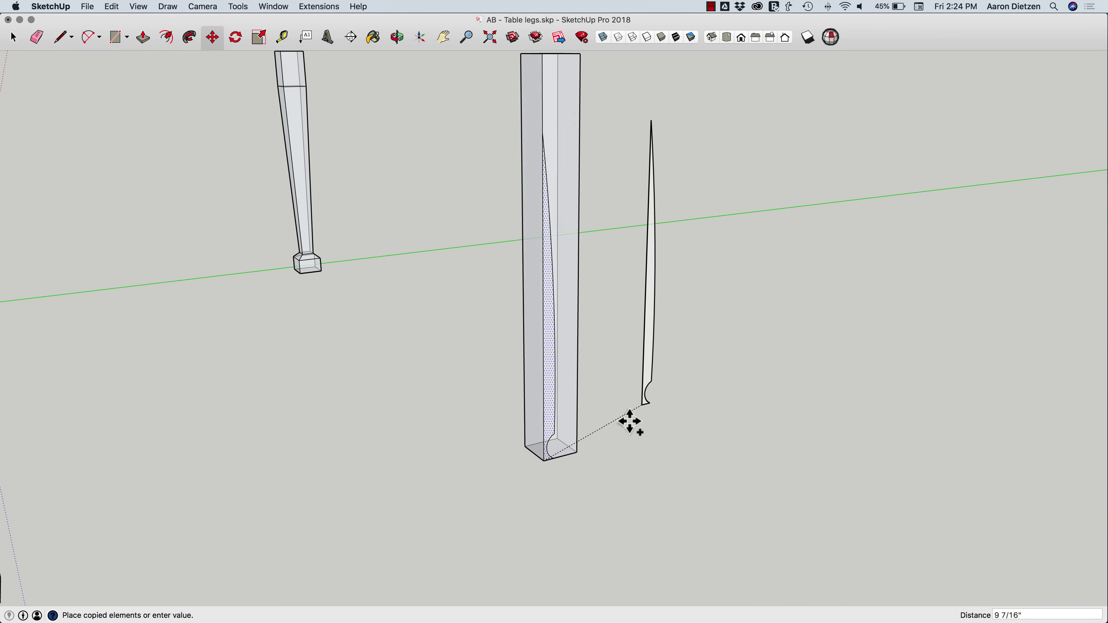
middle_drag(631, 426, 550, 452)
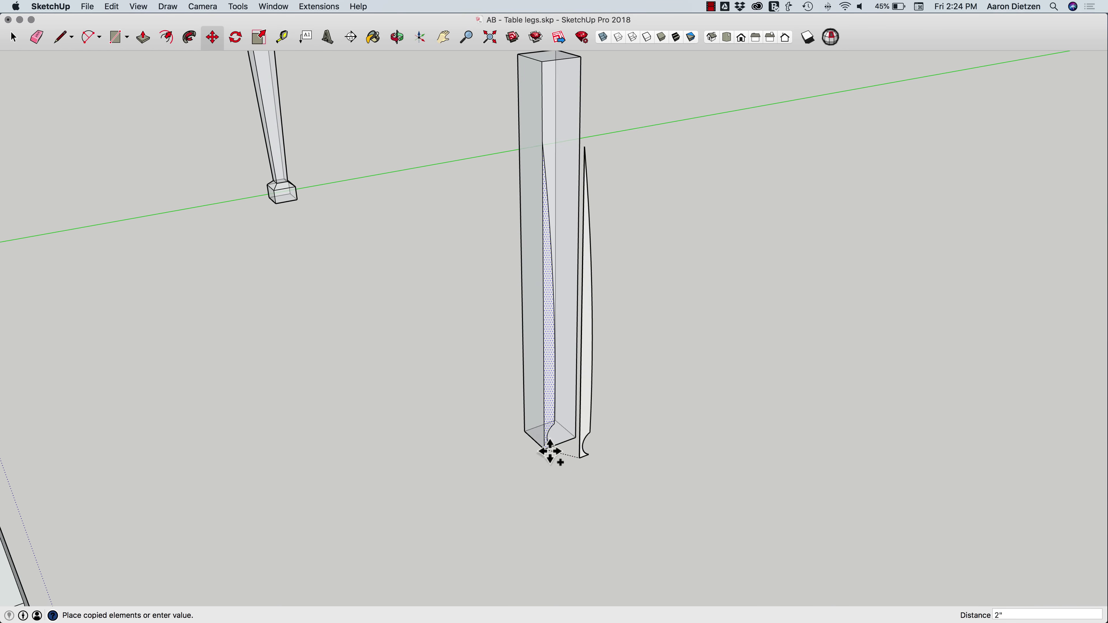
click(534, 443)
mouse_move(522, 468)
middle_down()
mouse_move(558, 429)
mouse_move(632, 469)
mouse_move(580, 457)
mouse_move(537, 513)
mouse_move(528, 465)
middle_up()
key(e)
key(space)
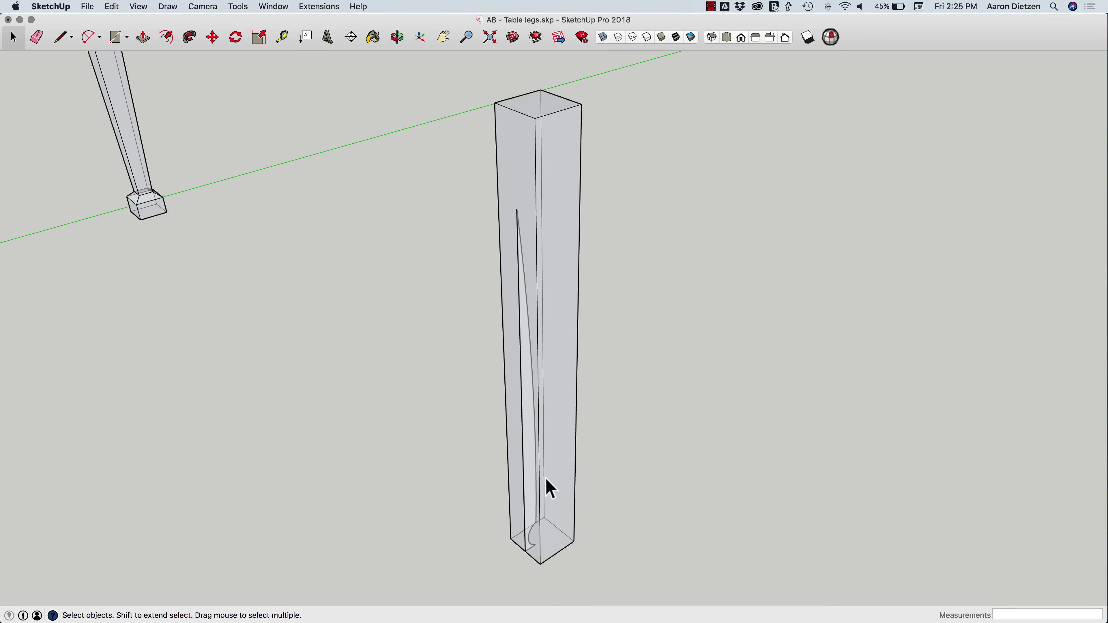
Turn off X-ray and delete the leg's top face.
middle_drag(550, 471, 573, 458)
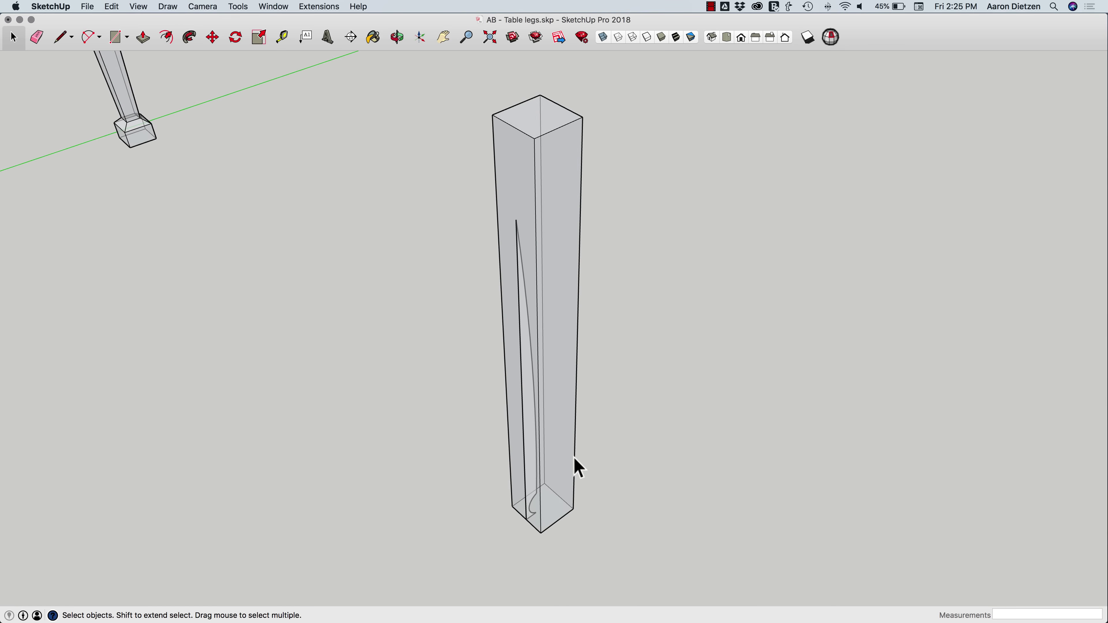
click(603, 37)
middle_drag(619, 227, 563, 339)
click(526, 277)
key(Delete)
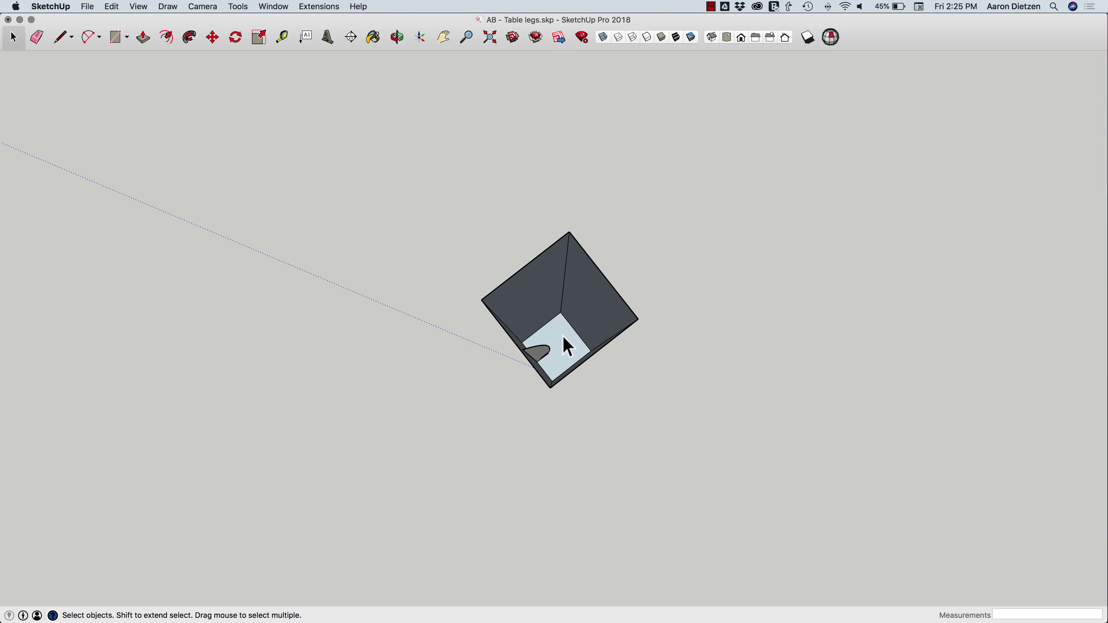
Follow Me the curved profile along the bottom square to carve the leg.
click(567, 348)
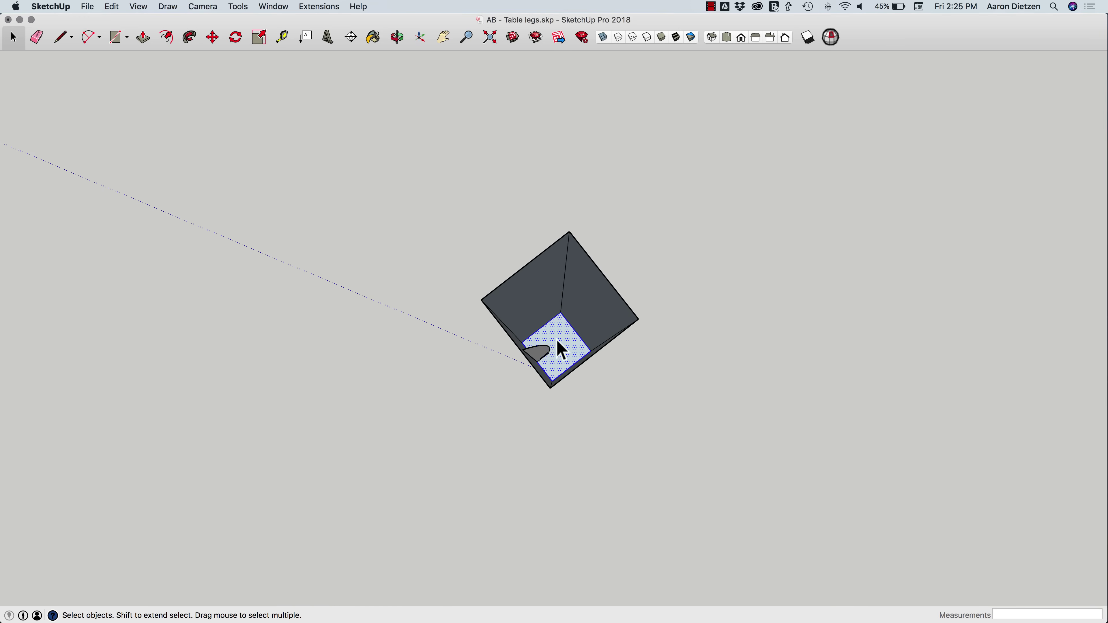
click(189, 37)
middle_drag(359, 230, 521, 352)
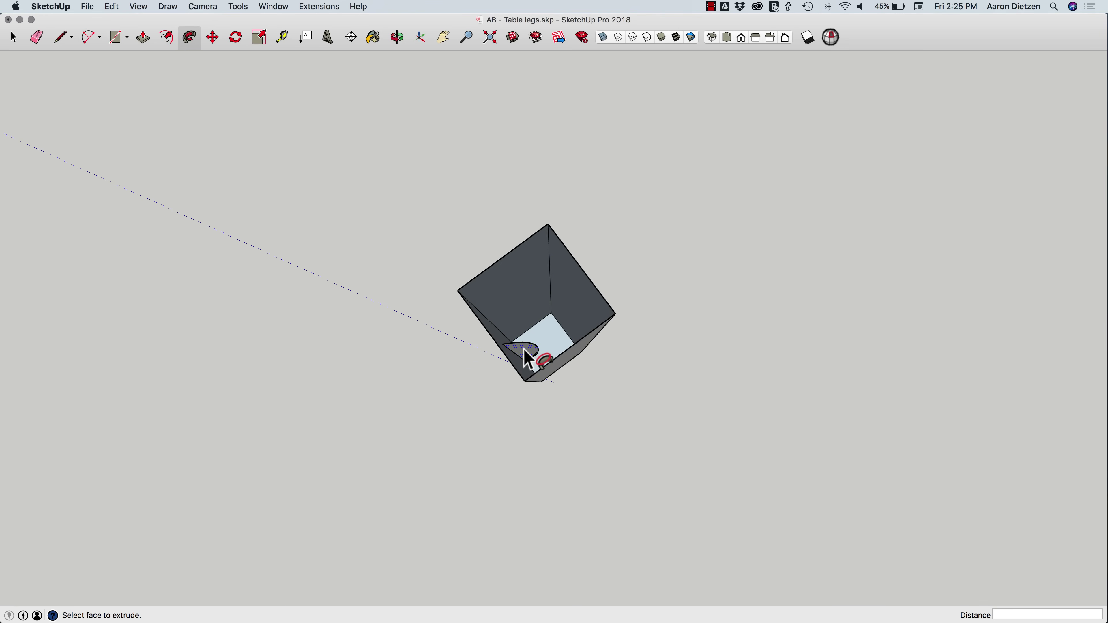
click(528, 360)
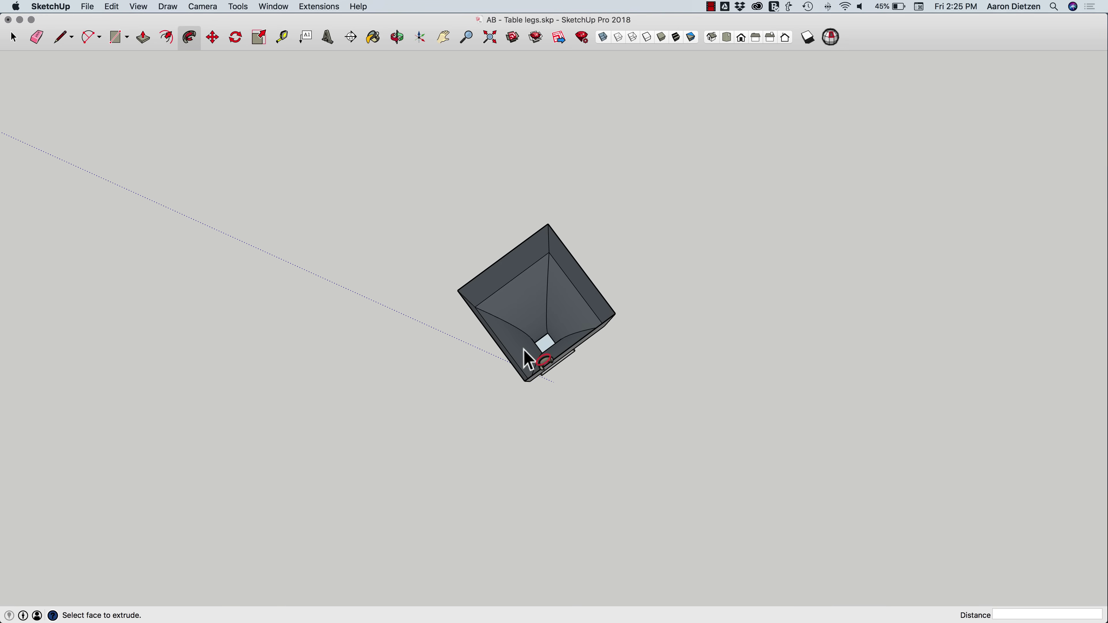
middle_drag(400, 363, 400, 341)
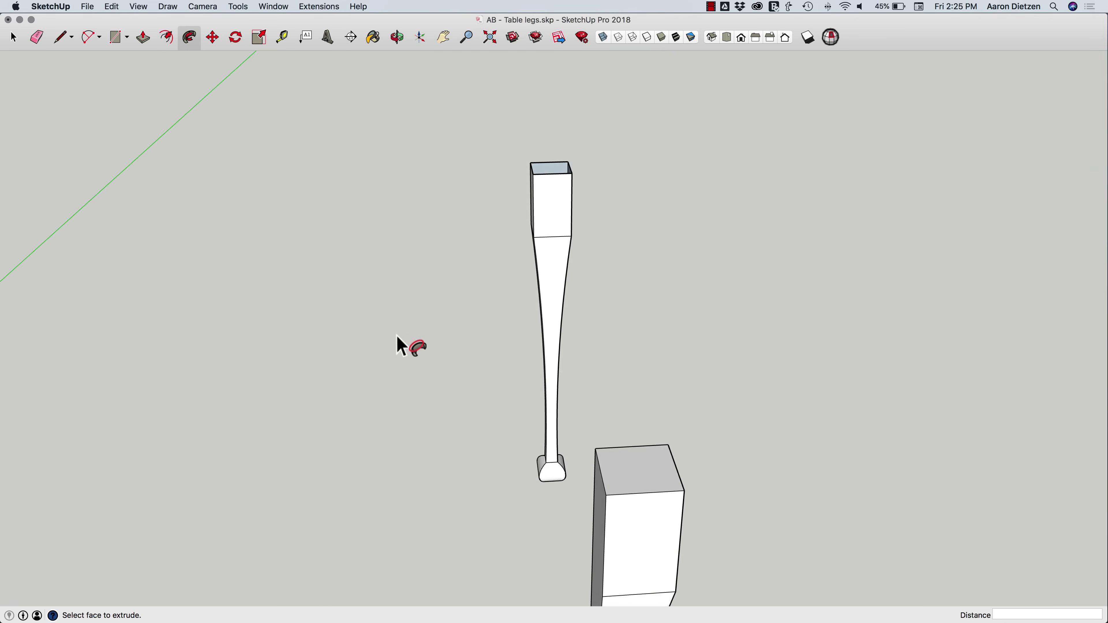
Close the leg top with a line, unhide all to restore the molded tabletop, and orbit the table.
key(l)
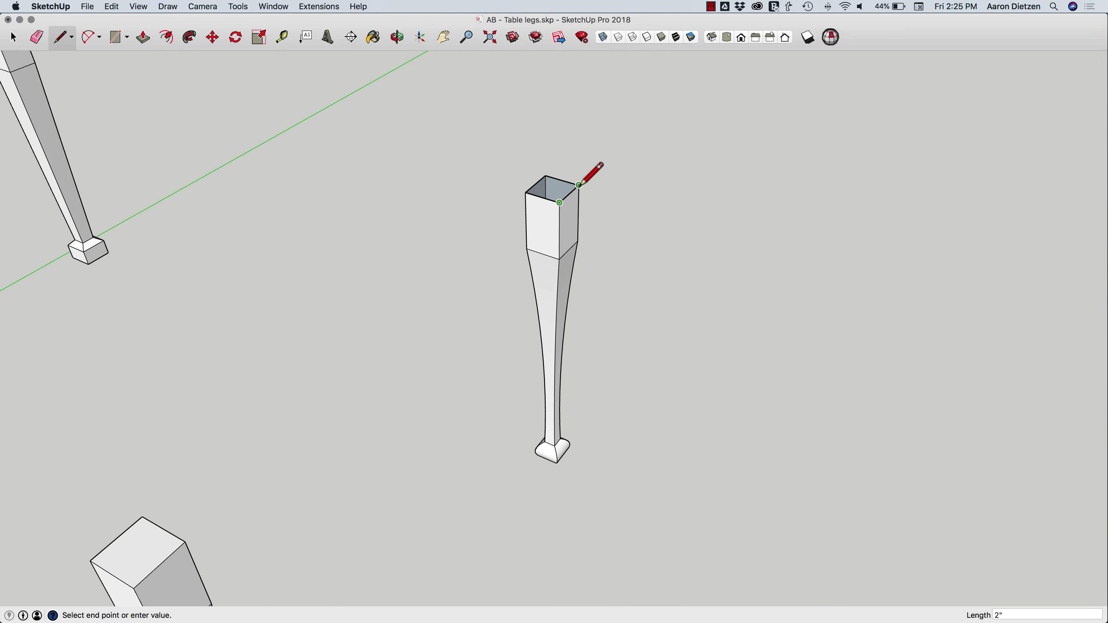
key(space)
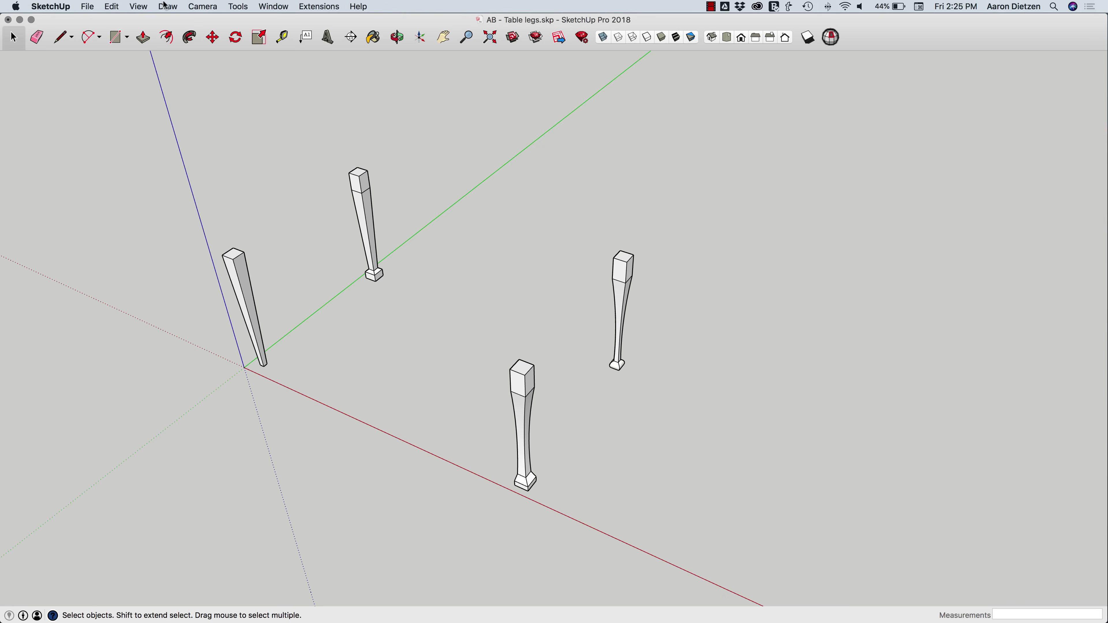
click(138, 6)
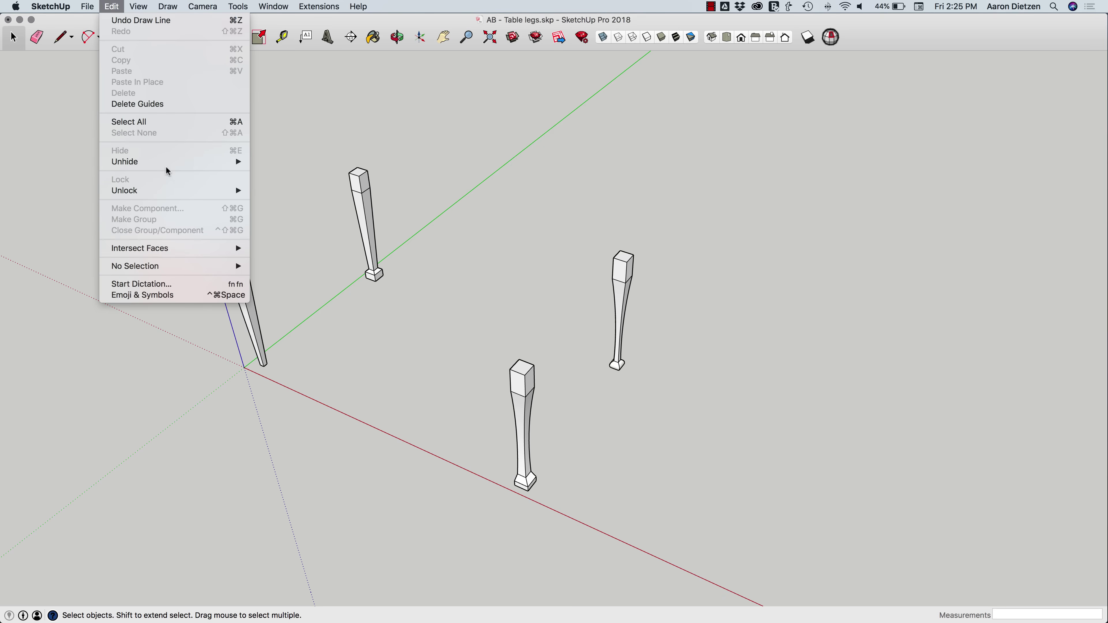
mouse_move(171, 162)
click(268, 183)
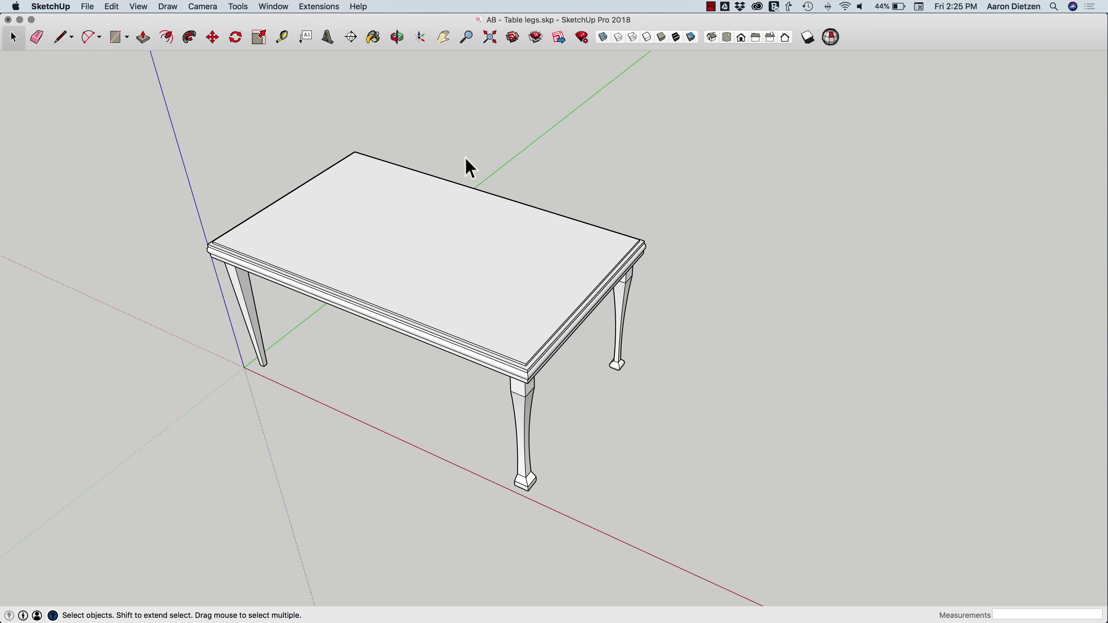
scroll(460, 167, down, 5)
middle_drag(456, 158, 455, 158)
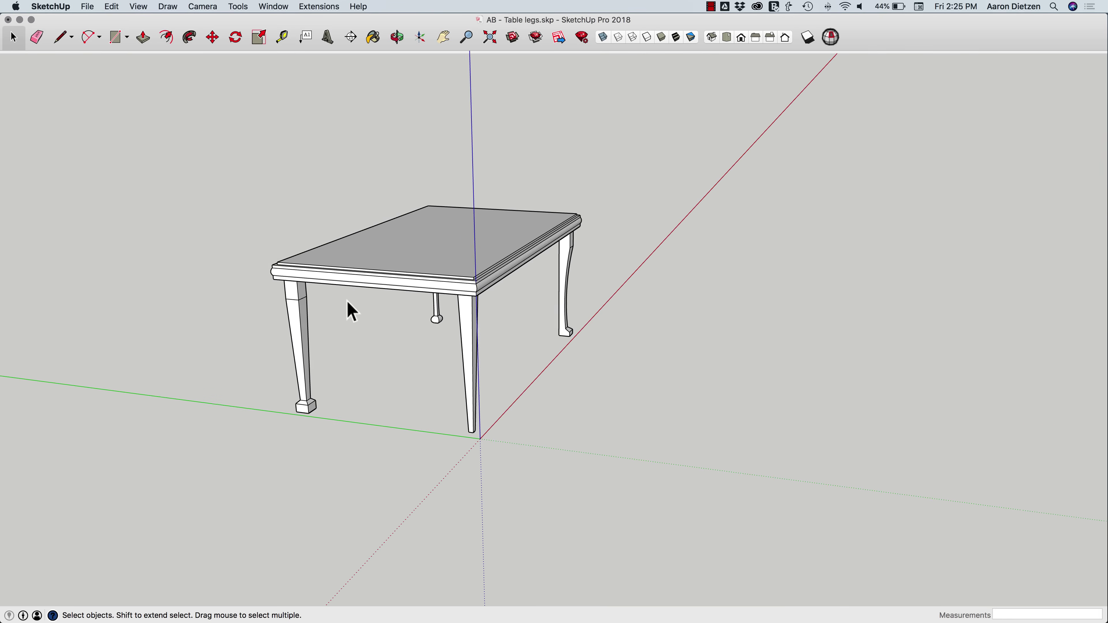
middle_drag(347, 301, 386, 382)
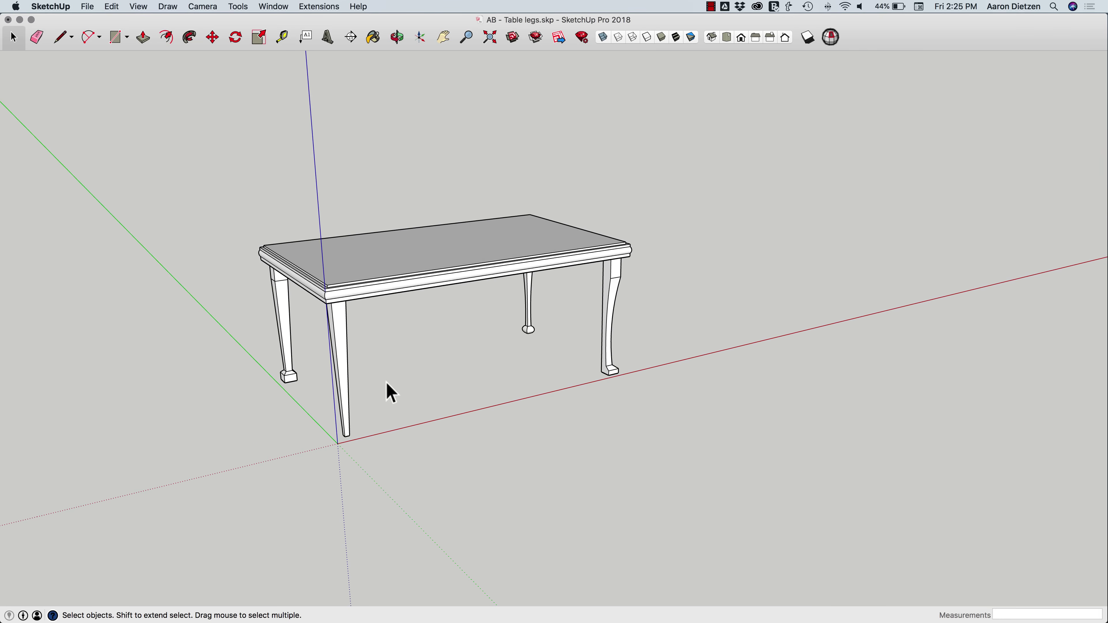